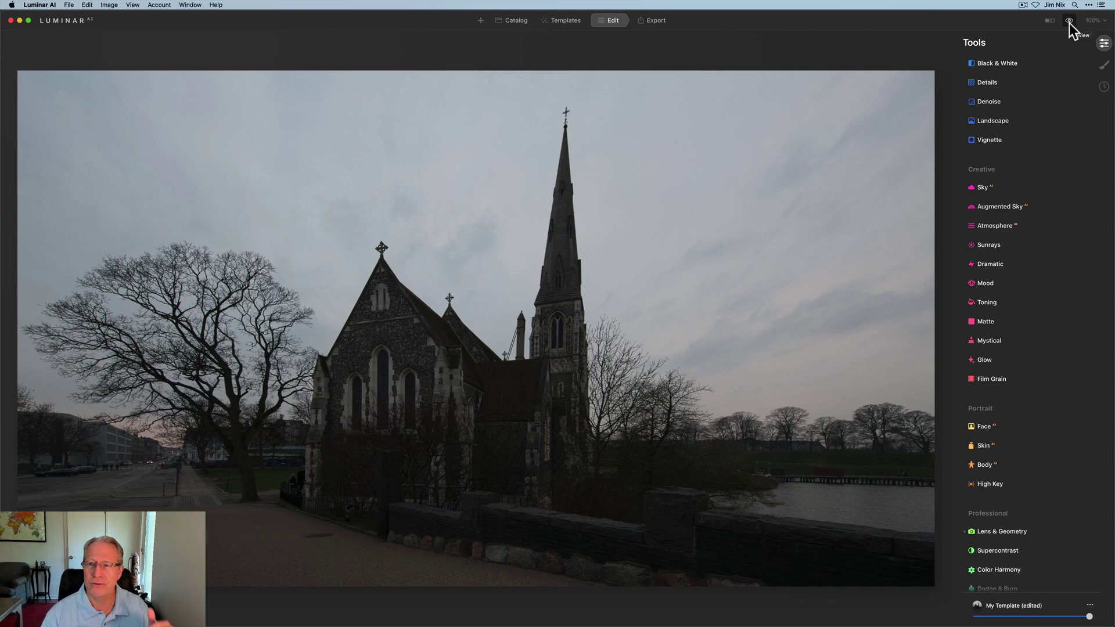
- Compare the current edit with the original church photo
click(1068, 21)
click(1069, 21)
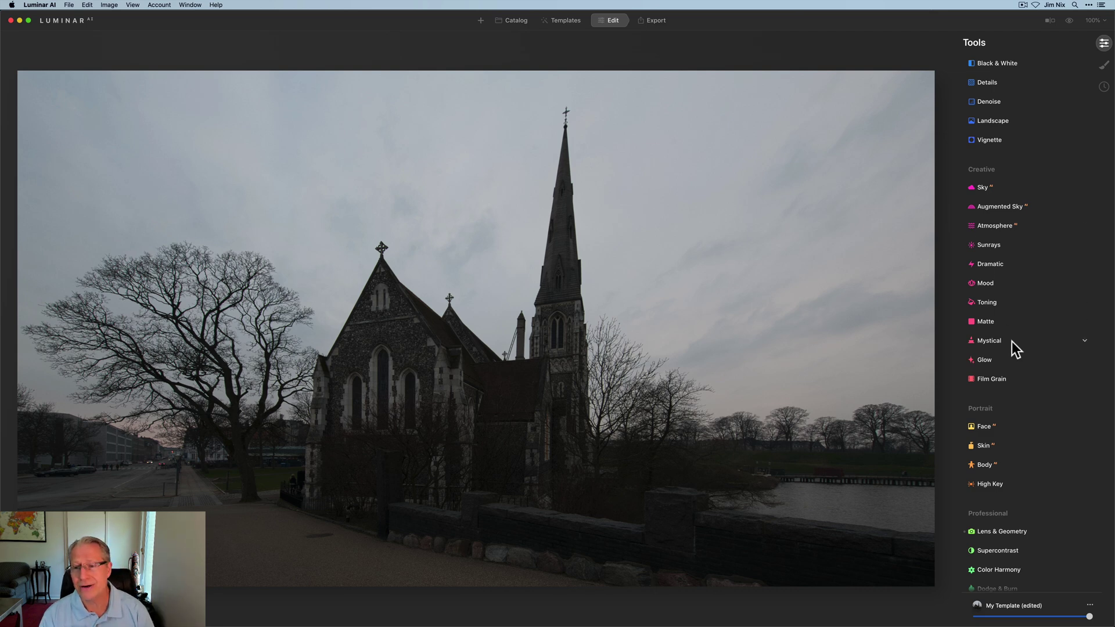
scroll(1011, 342, down, 1)
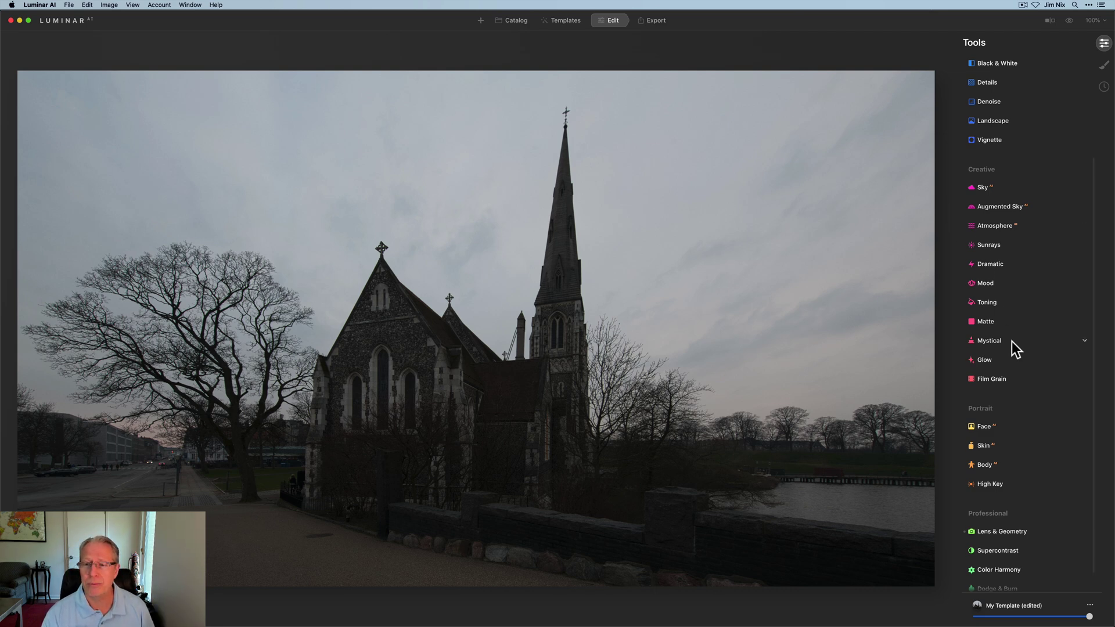
- Load Suess-Desert-Sunset-41.jpg as a custom sky, keeping the already imported copy
click(997, 188)
click(1017, 221)
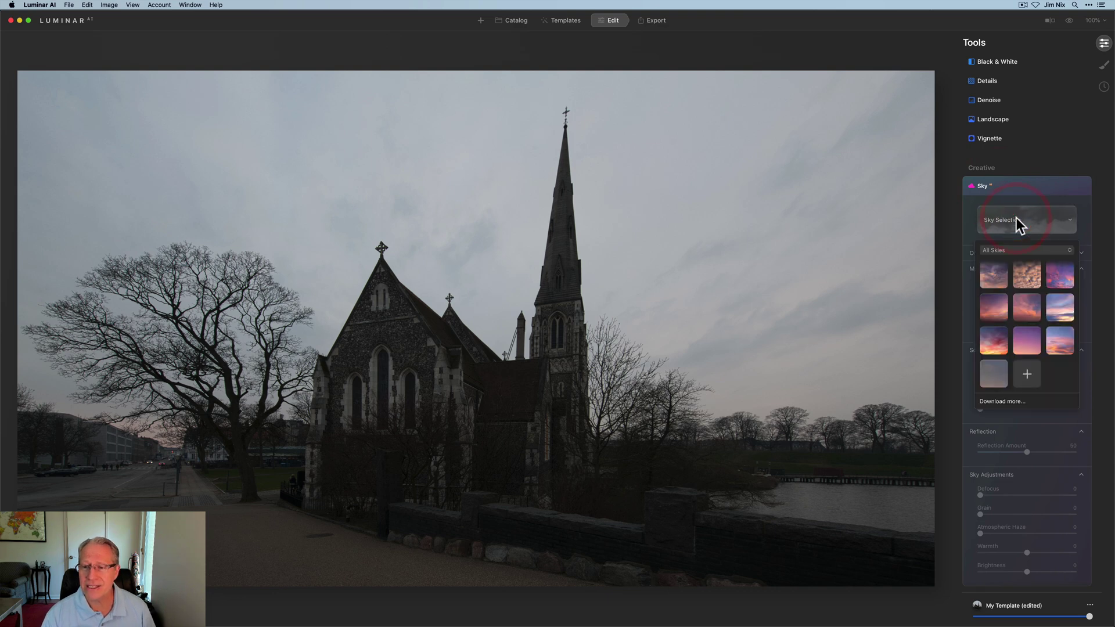
click(1028, 377)
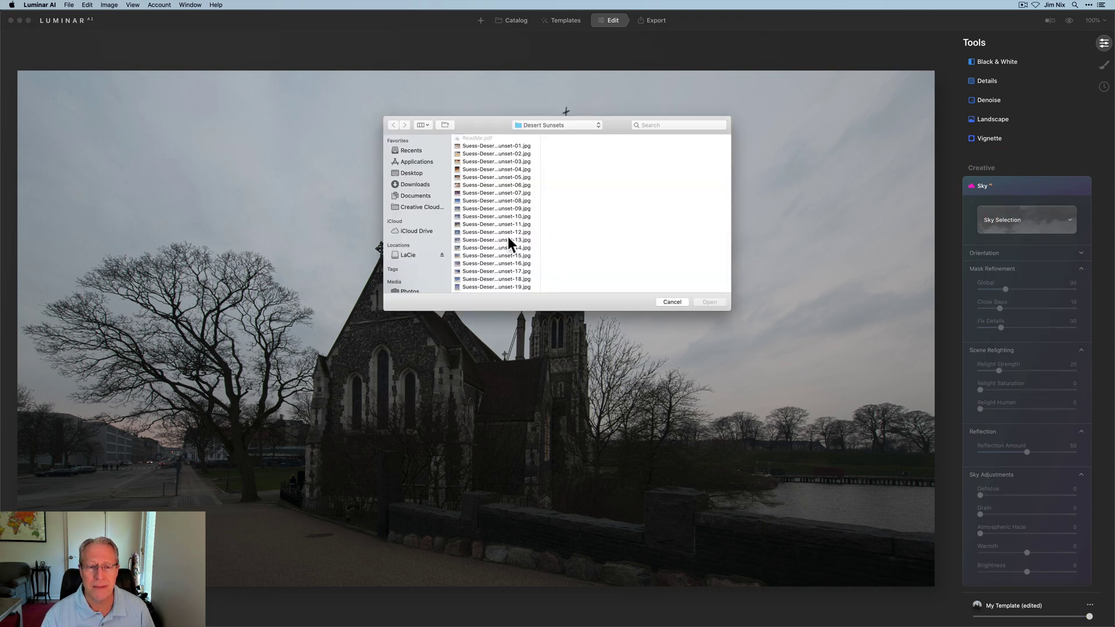
scroll(496, 233, down, 10)
click(497, 256)
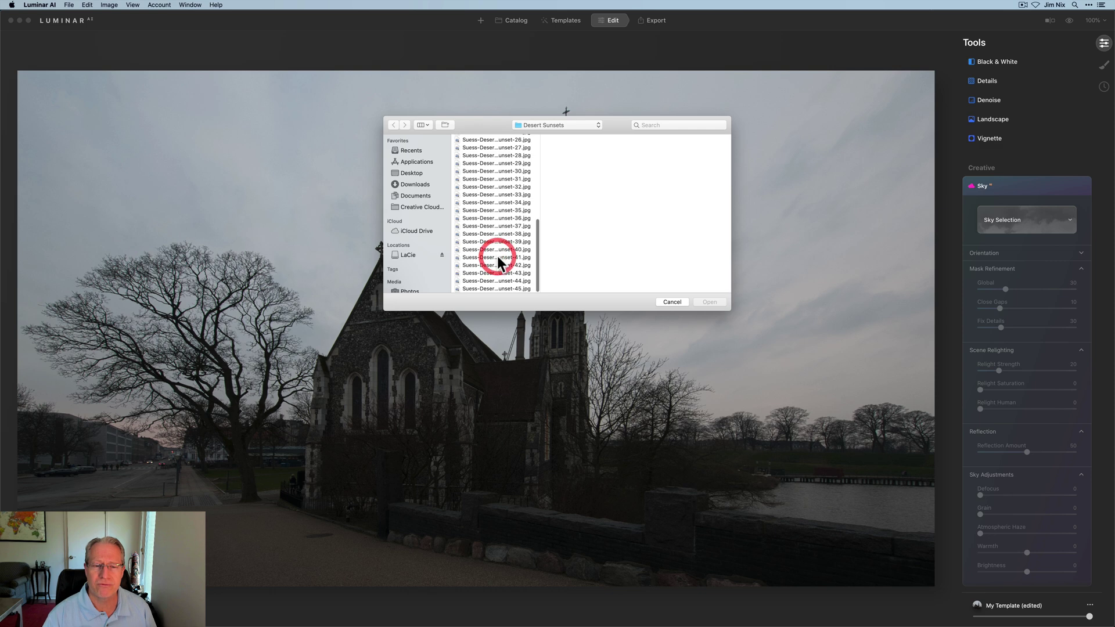
click(497, 256)
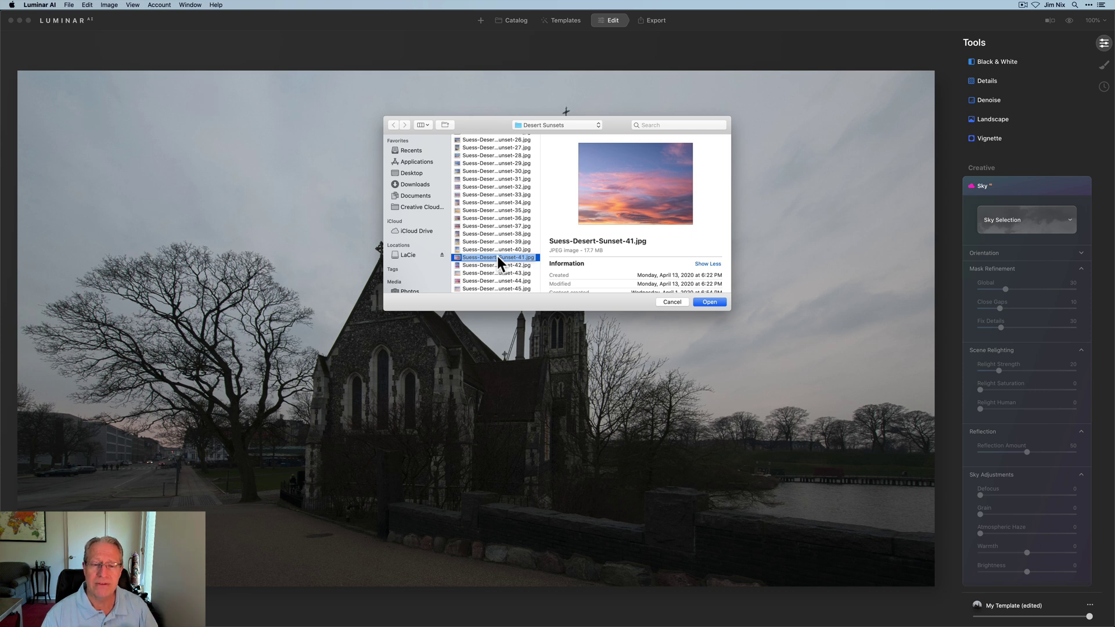
click(705, 301)
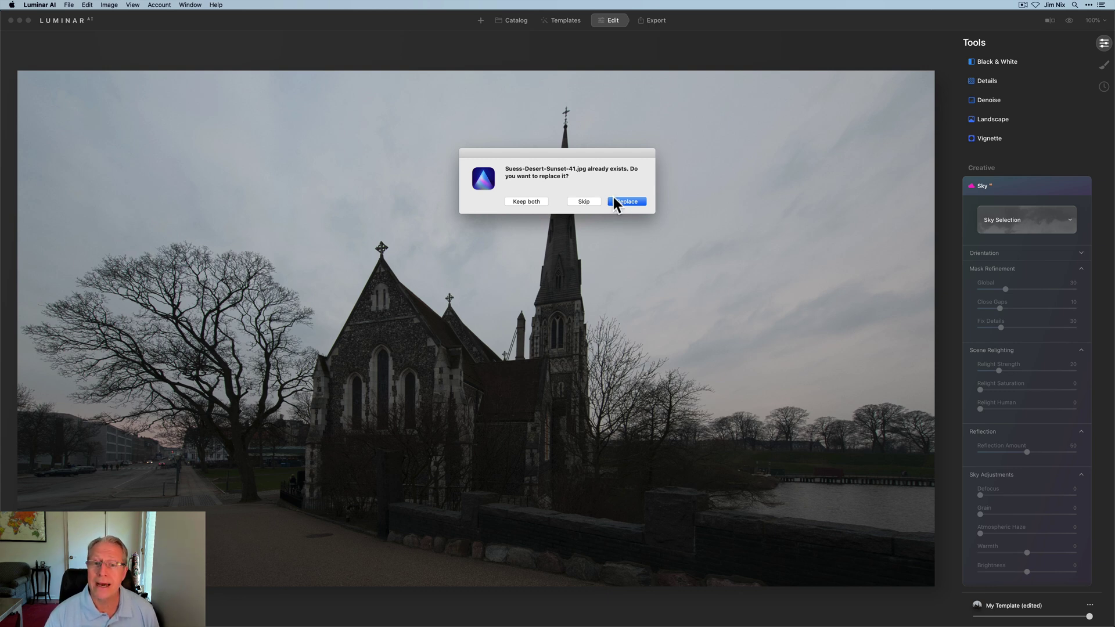
click(577, 203)
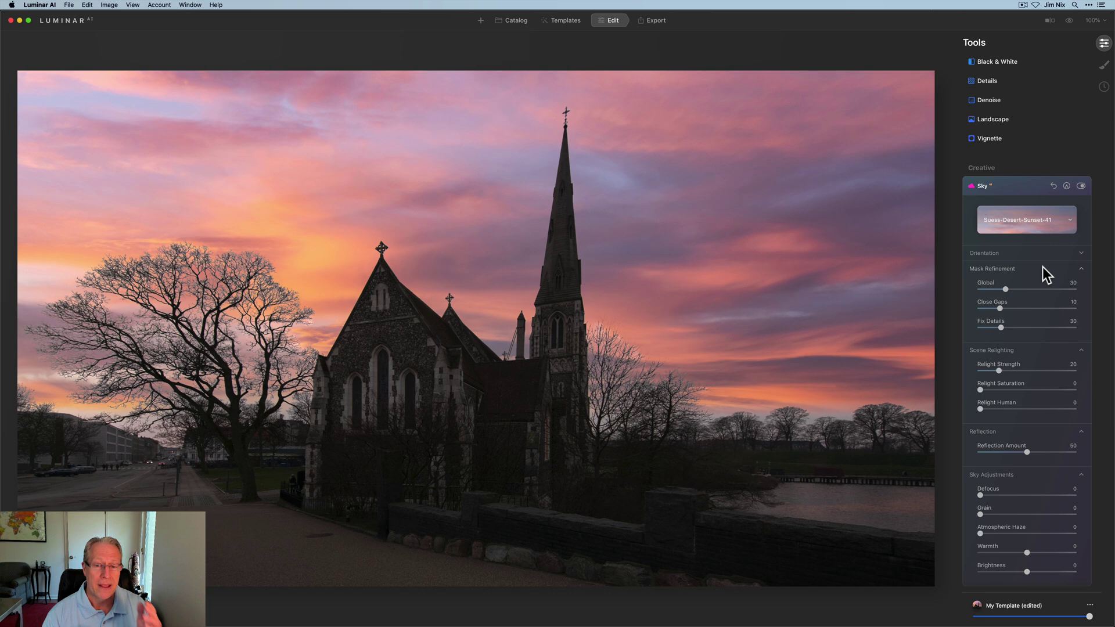
- Set Horizon Blending to 191, then sky mask Global 100, Close Gaps 40, Fix Details 10
click(994, 255)
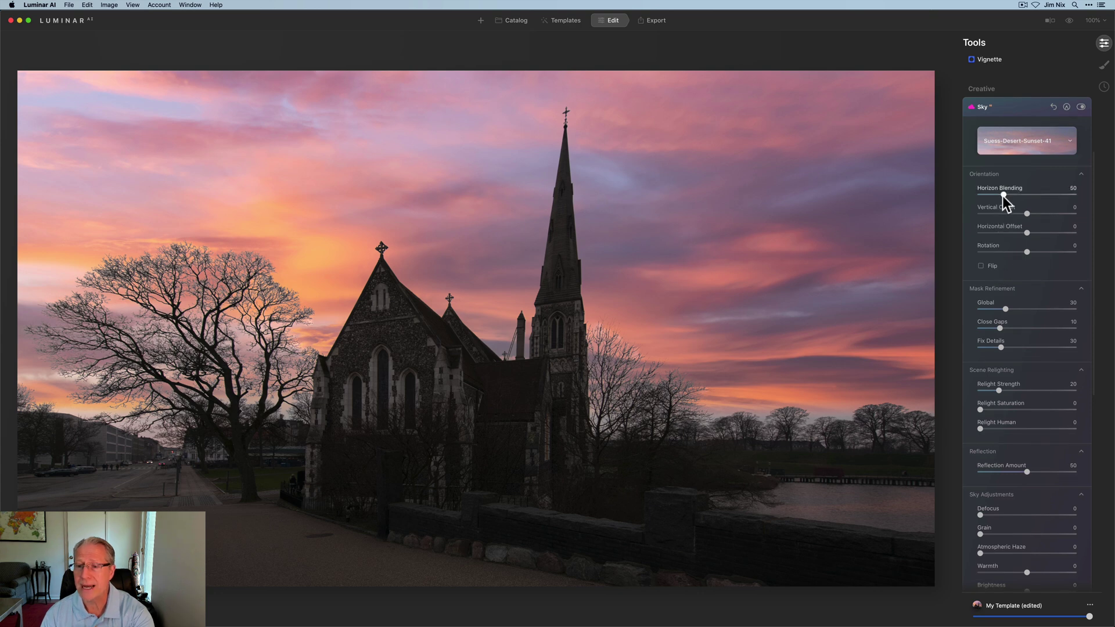
drag(1019, 194, 1069, 193)
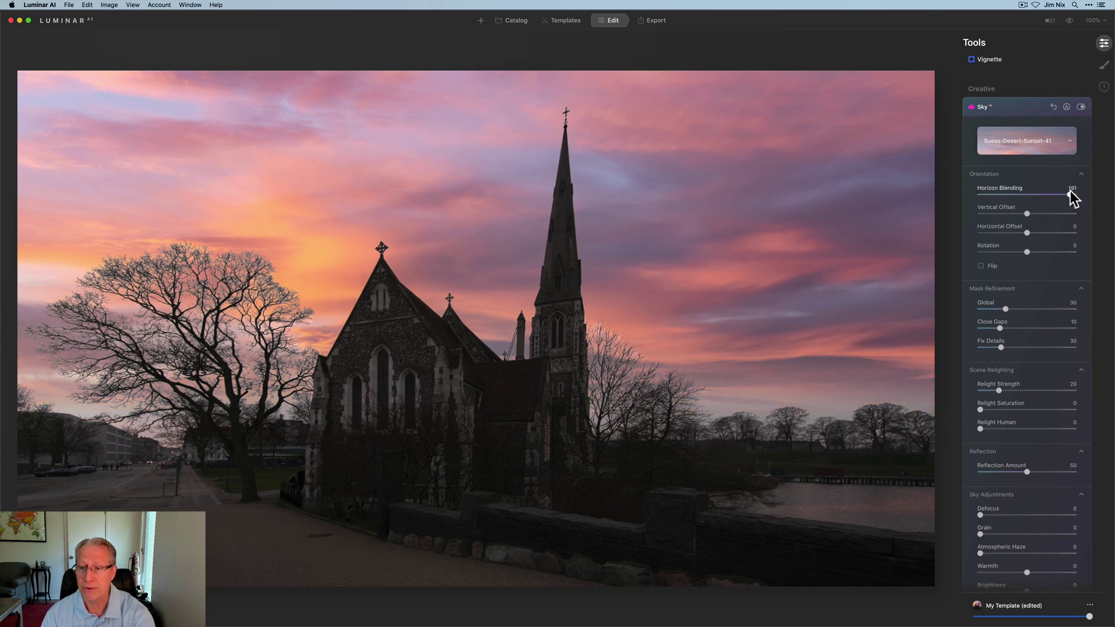
scroll(1010, 292, down, 3)
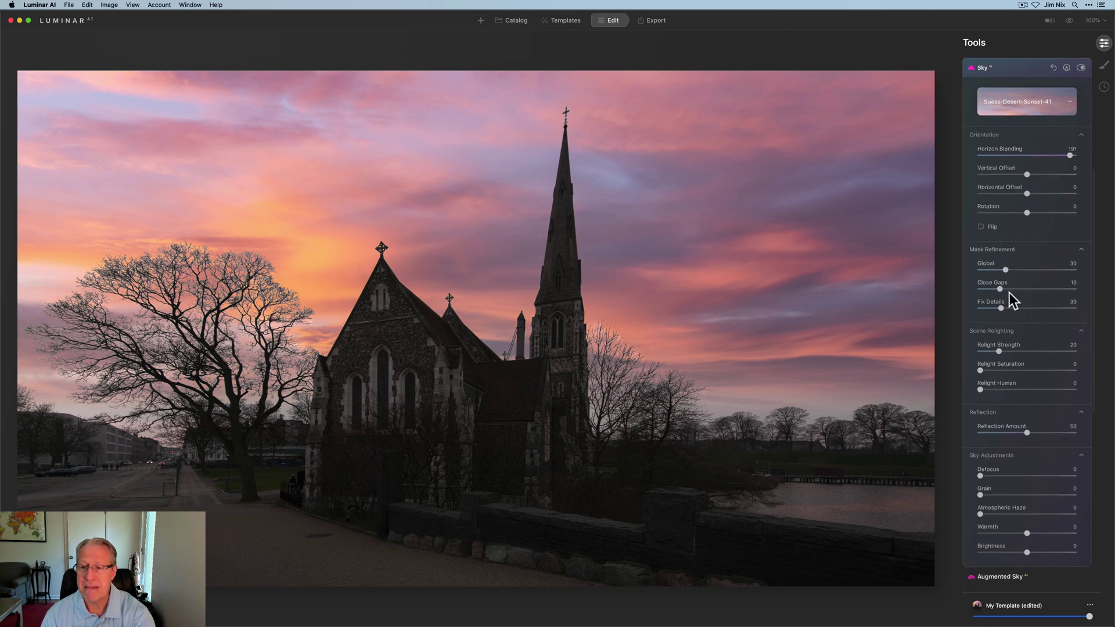
scroll(1008, 293, down, 1)
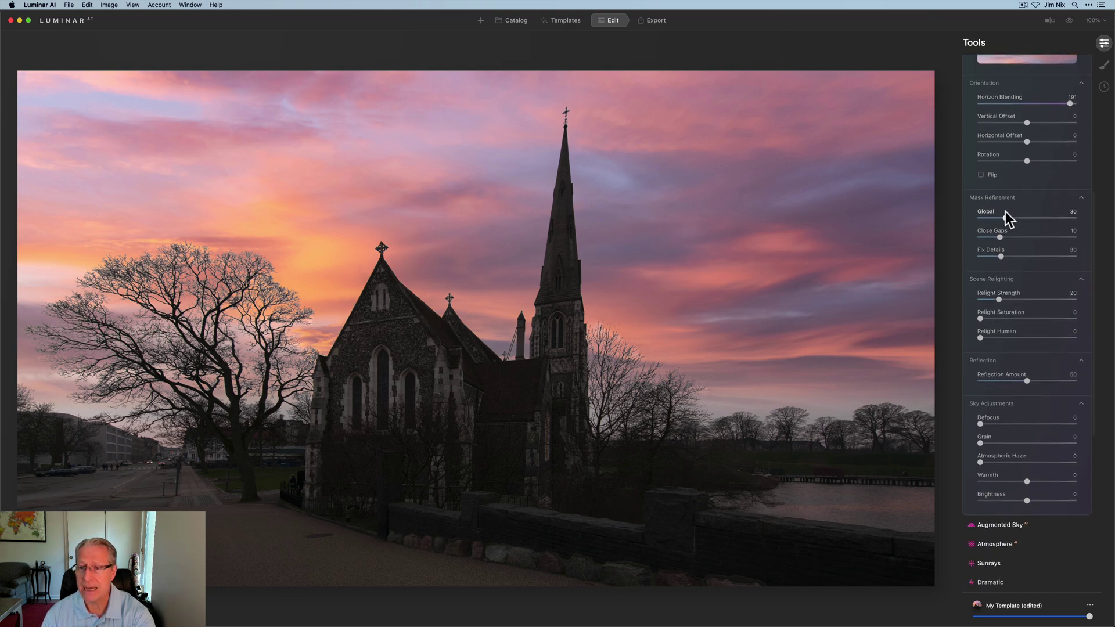
drag(1044, 218, 1086, 219)
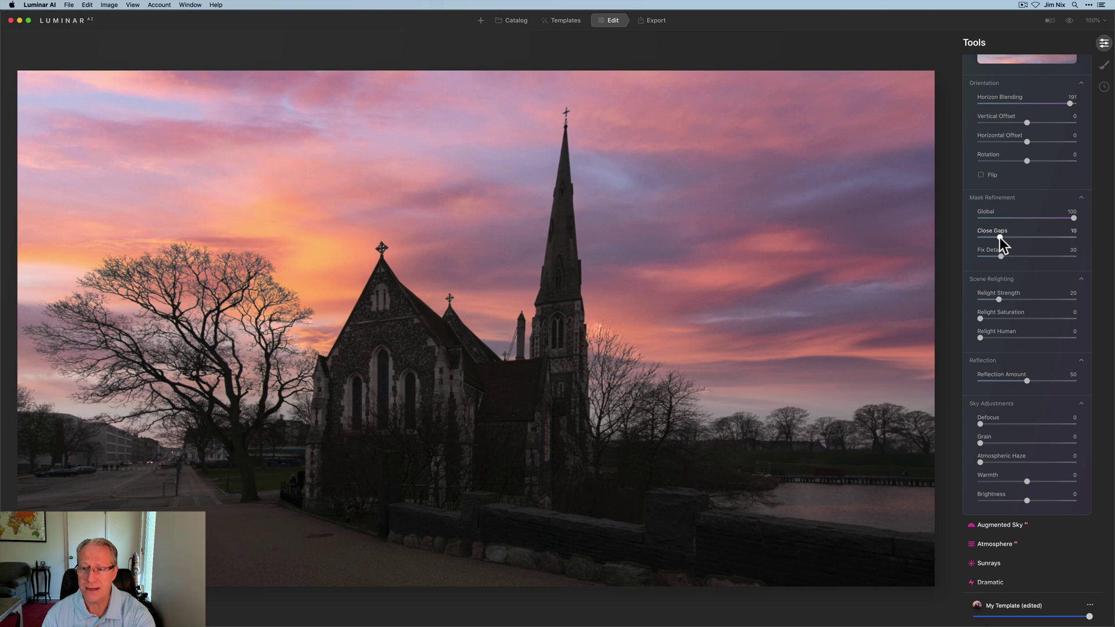
drag(1009, 238, 1074, 237)
drag(1001, 257, 980, 256)
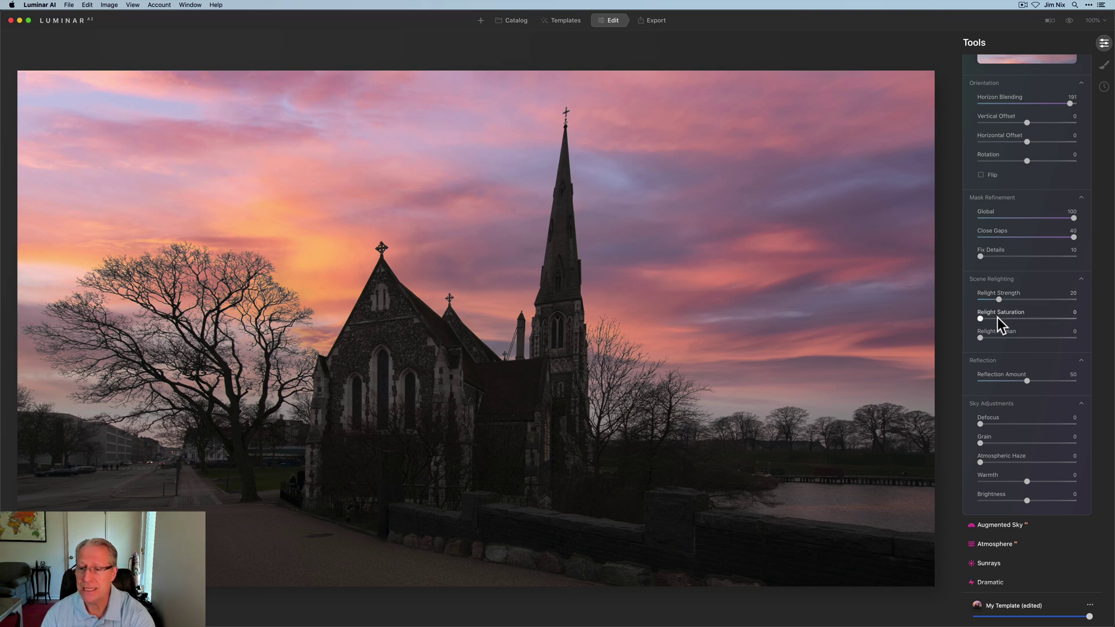
- Set Relight Saturation 47, Relight Strength 0 and Reflection Amount 79 for the sky
drag(981, 318, 1025, 318)
drag(998, 299, 978, 297)
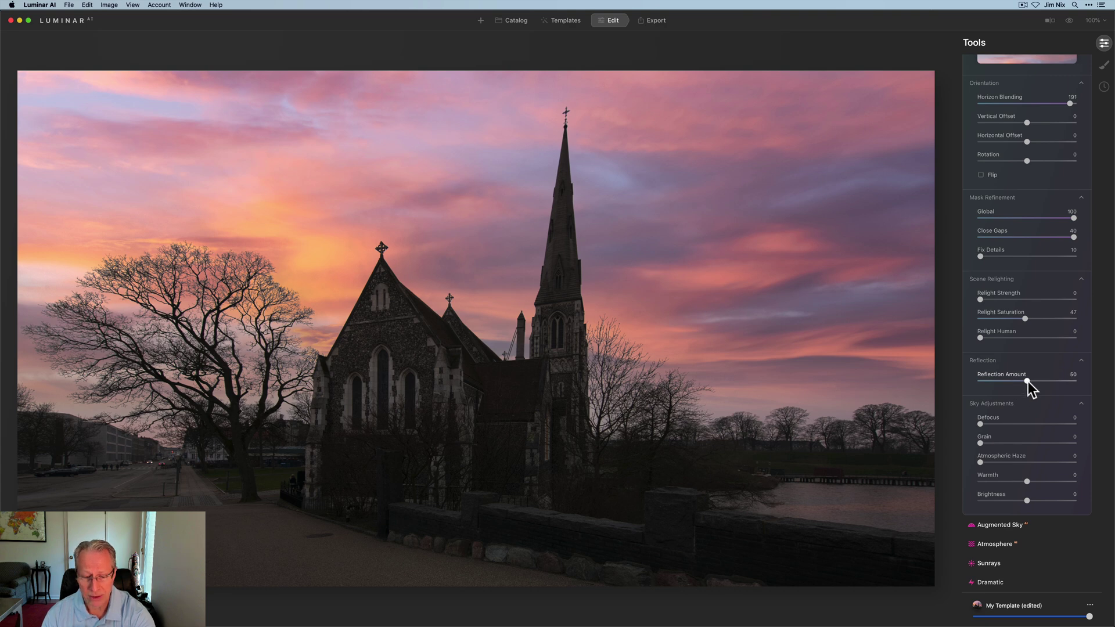
drag(1028, 381, 1039, 382)
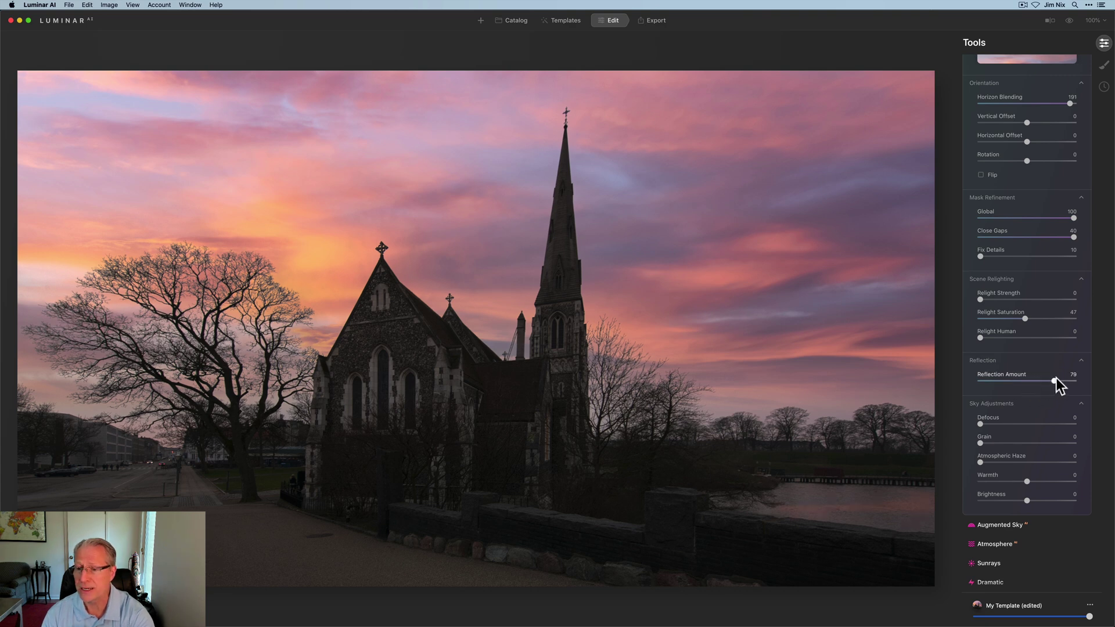
- Adjust the sky to Warmth 16 and Brightness 24
scroll(1049, 385, down, 2)
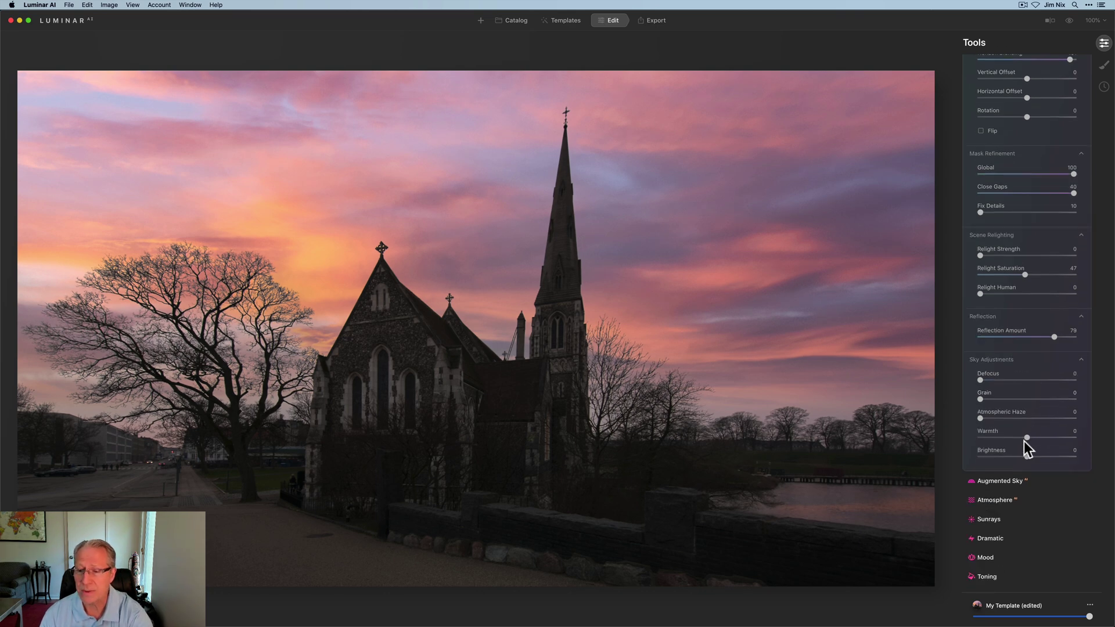
drag(1027, 437, 1041, 457)
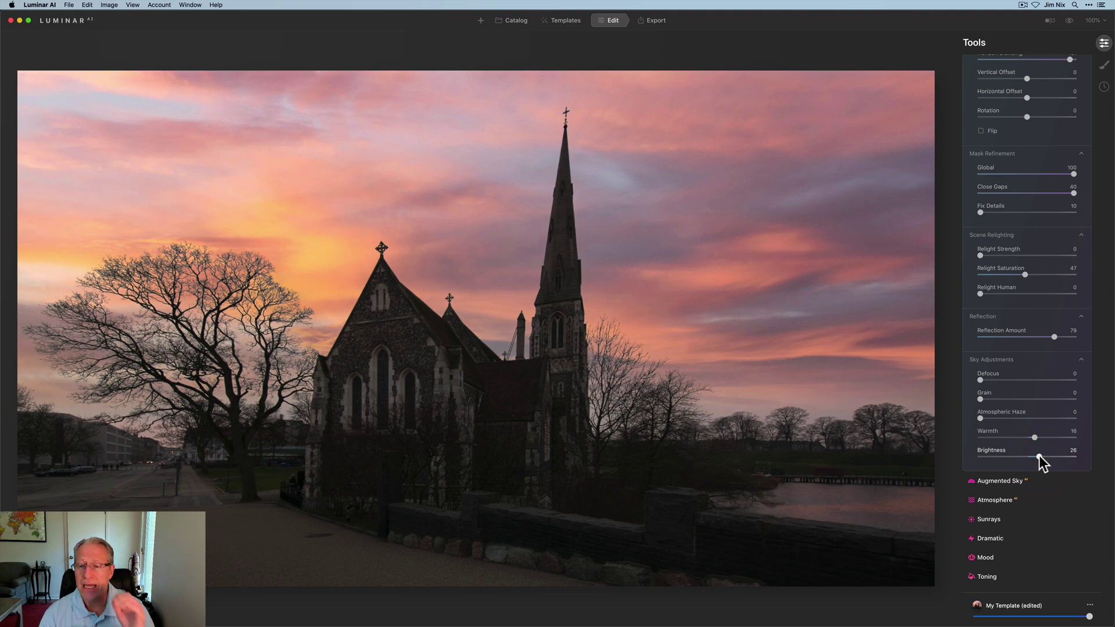
drag(1040, 456, 1039, 457)
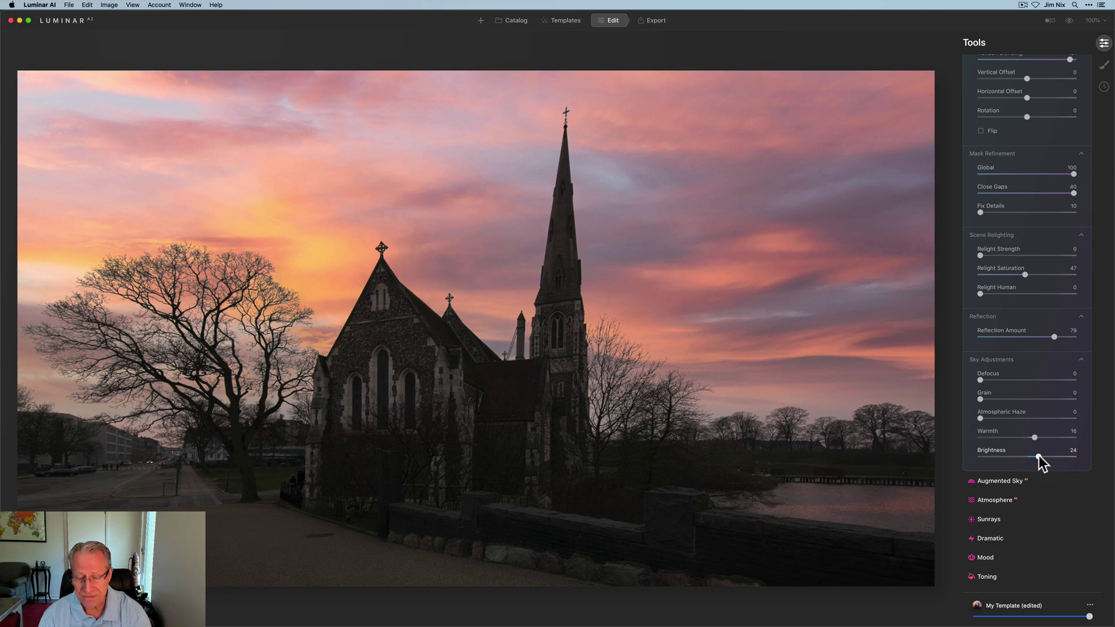
- Compare the sunset sky against the original twice, then collapse the Sky settings
scroll(1026, 327, up, 5)
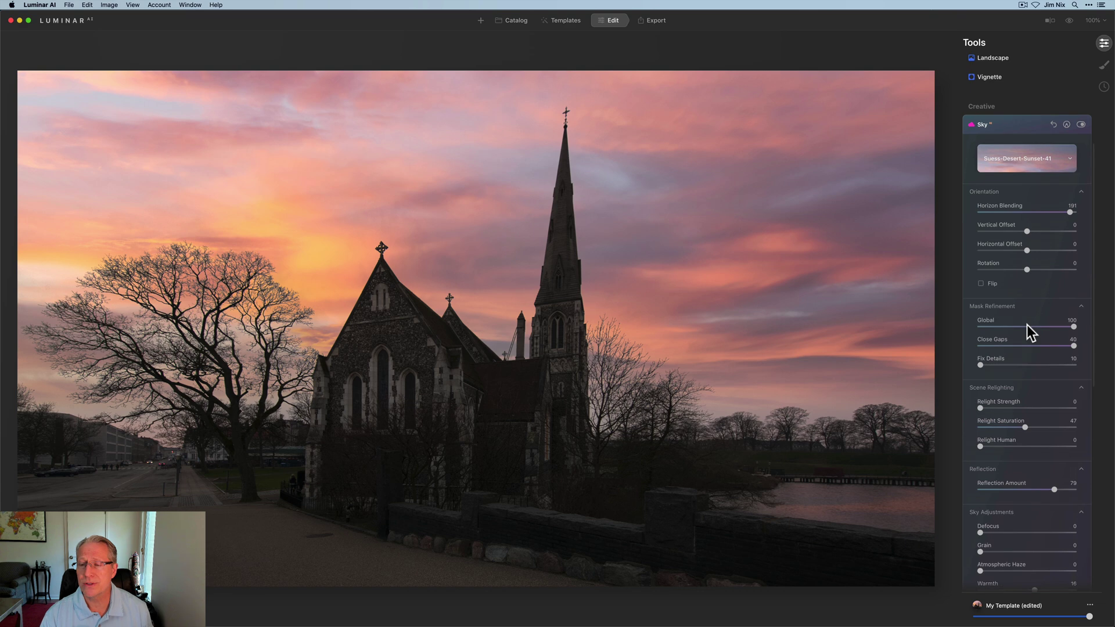
click(1081, 132)
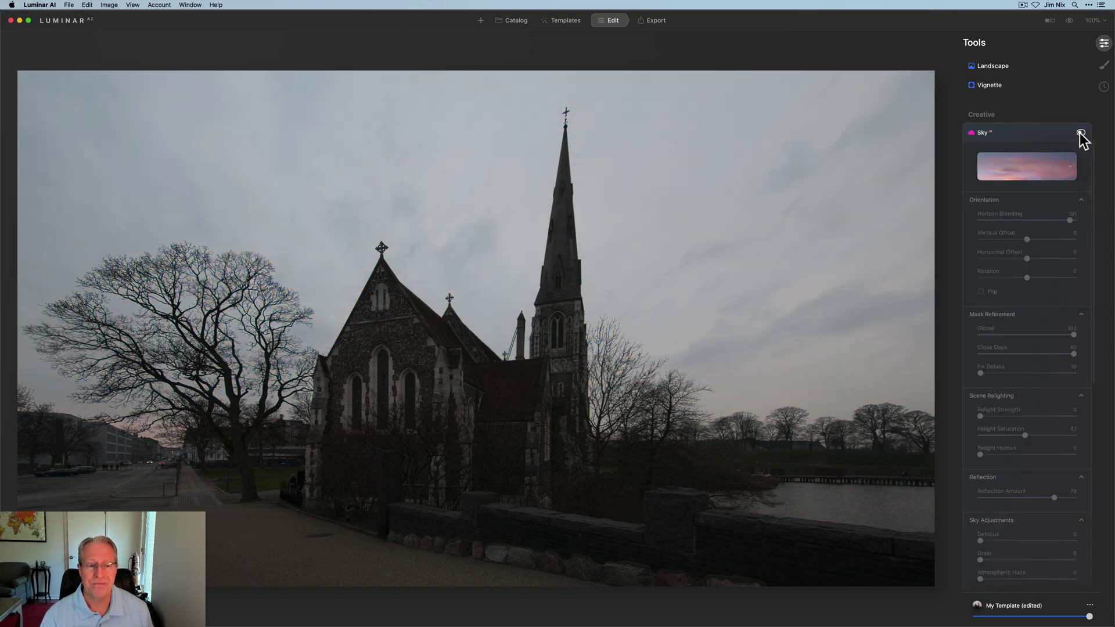
click(1081, 133)
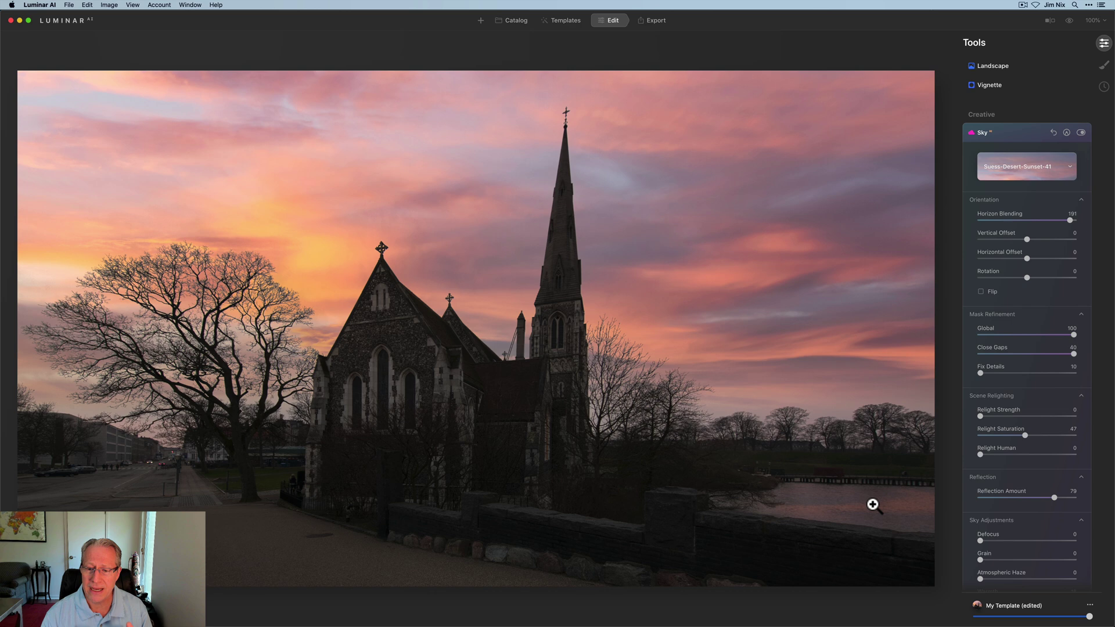
scroll(982, 321, up, 1)
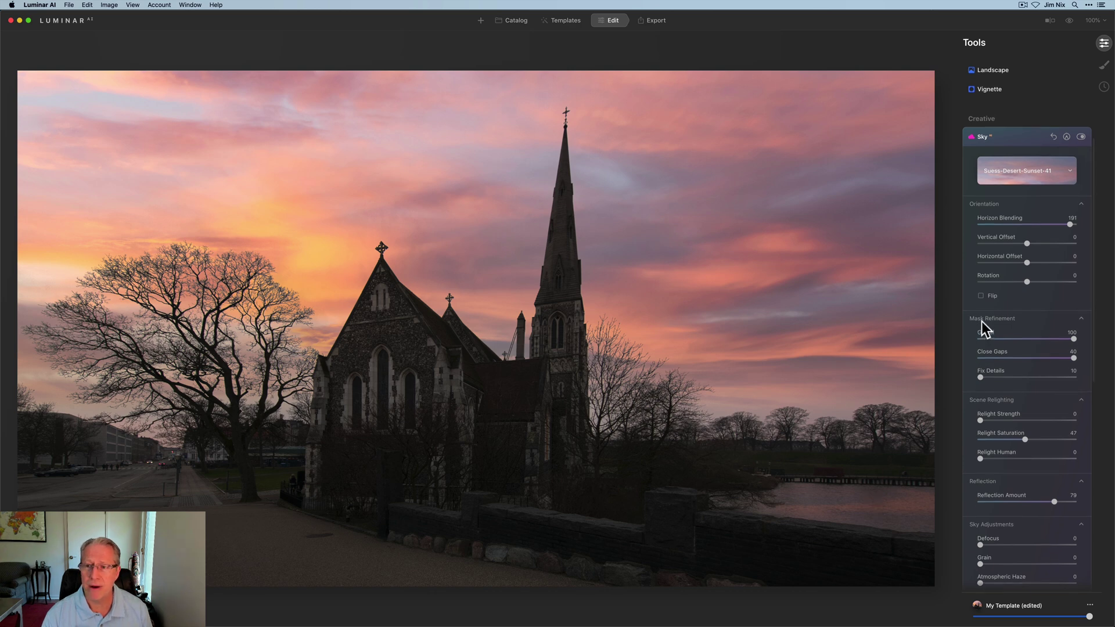
click(1081, 140)
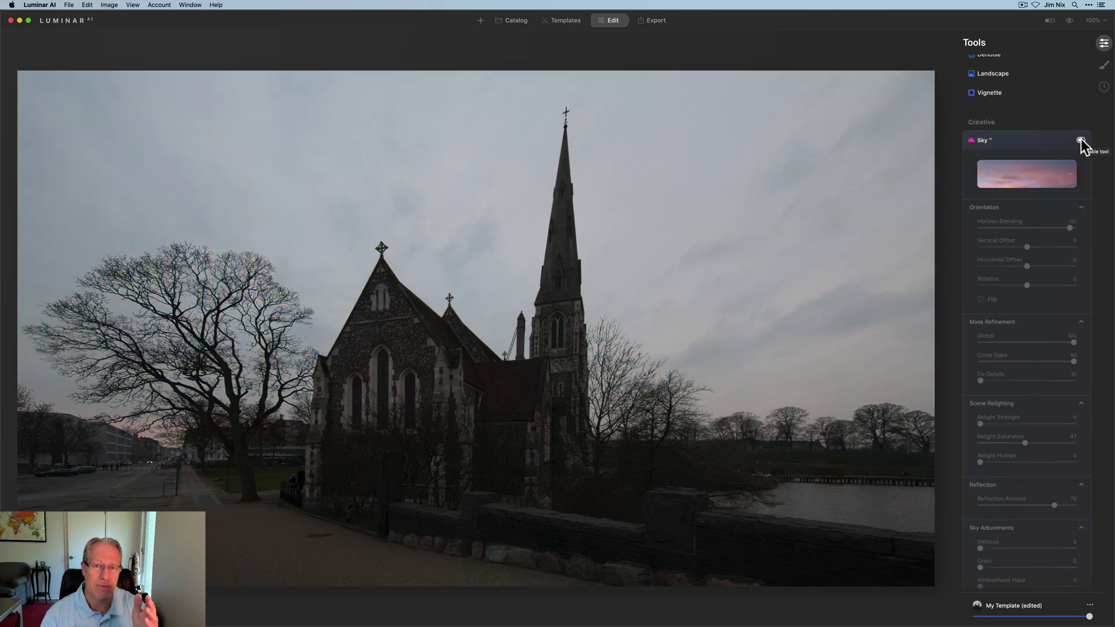
click(1081, 140)
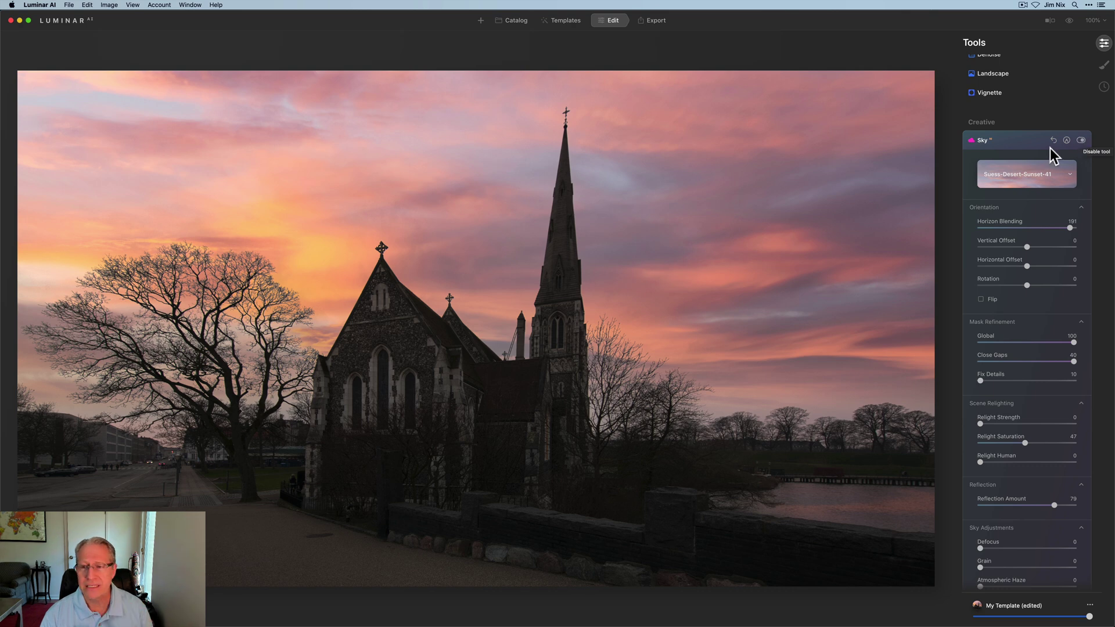
click(1030, 140)
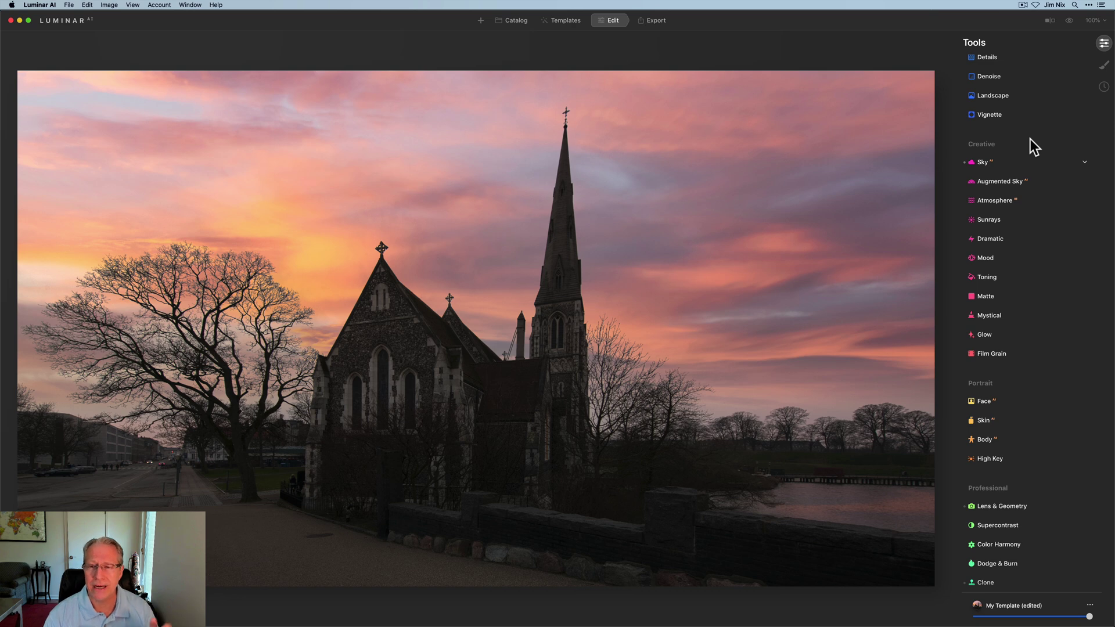
- Set Enhance Accent to 47 and Sky Enhancer to 40
scroll(1030, 138, up, 5)
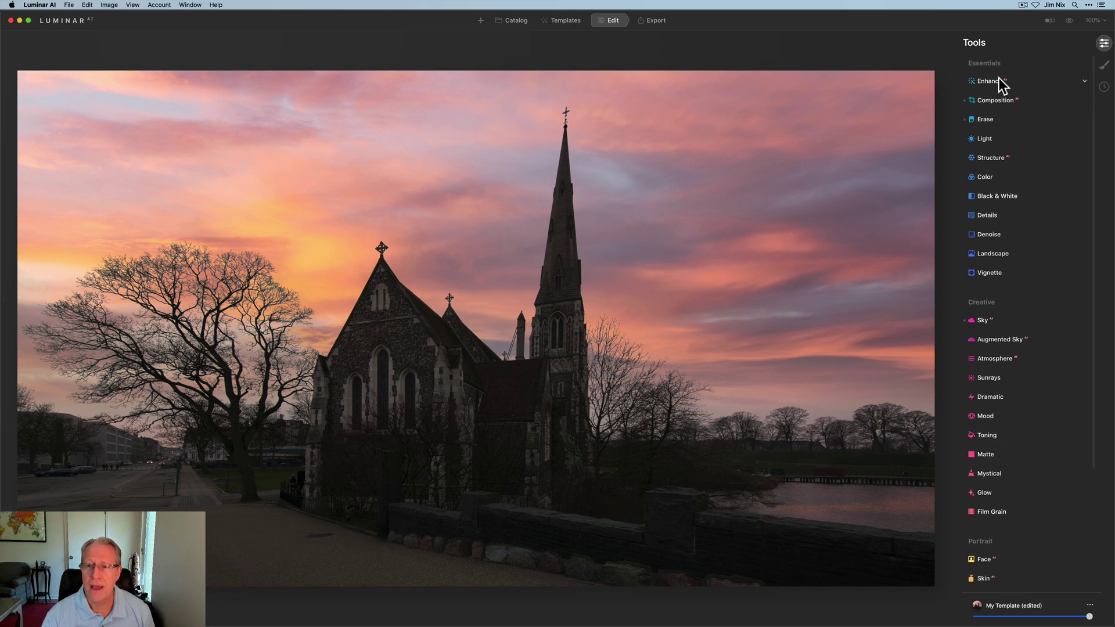
click(999, 81)
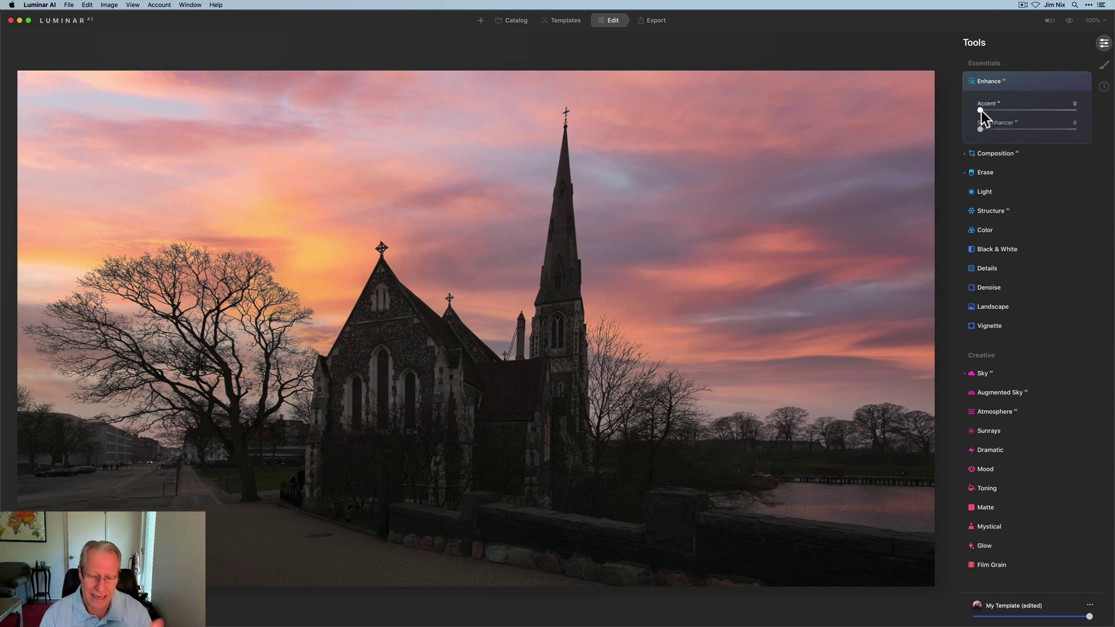
drag(981, 110, 1025, 107)
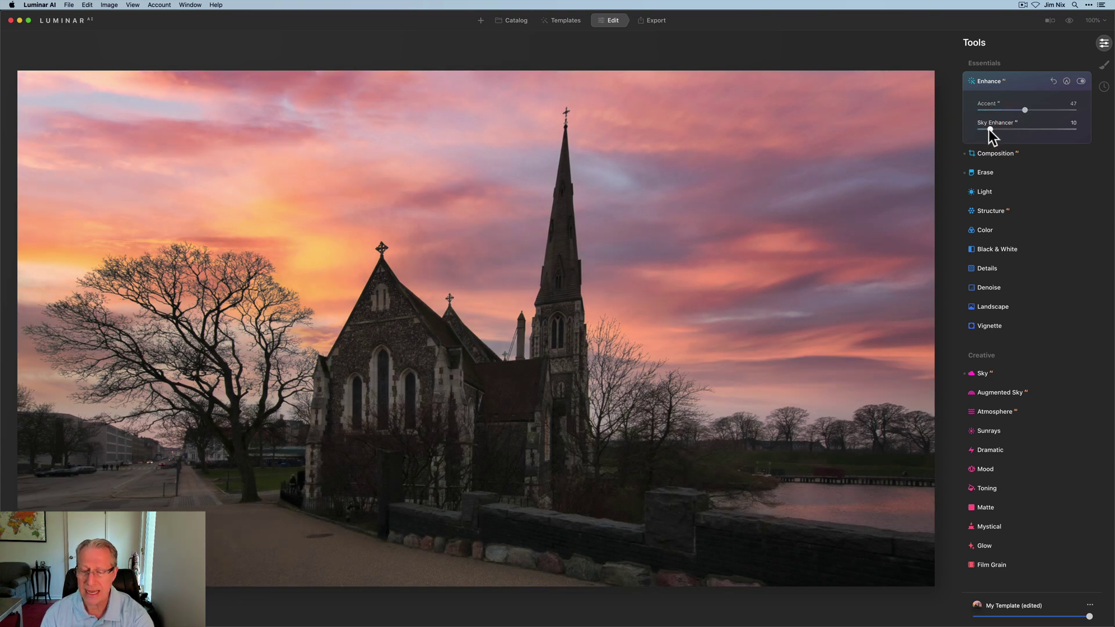
drag(1016, 129, 1018, 130)
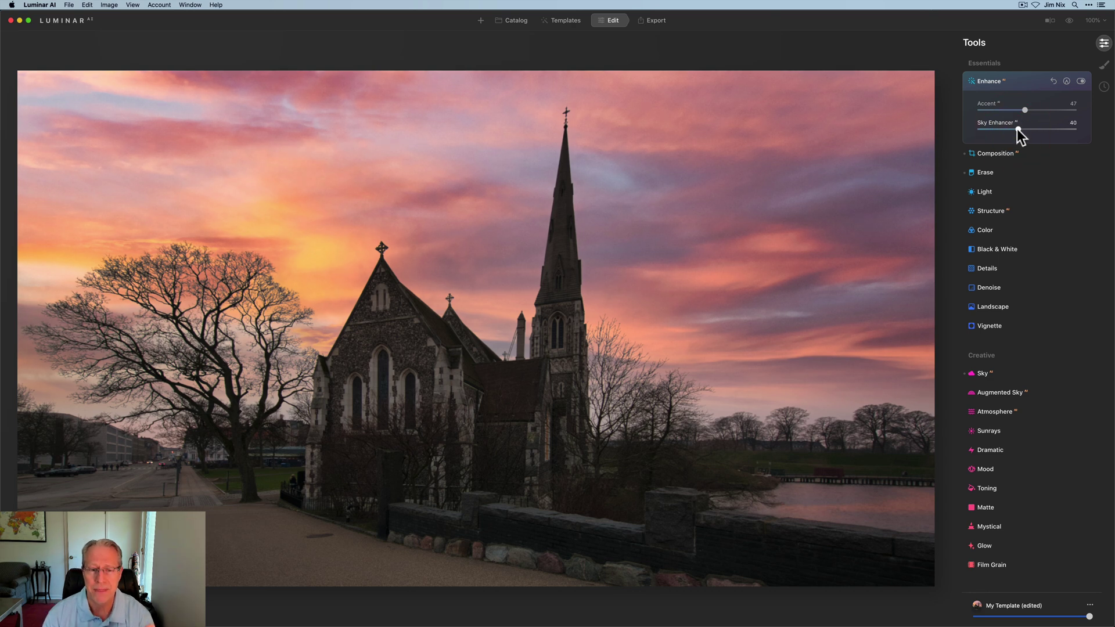
- Set Light to Temperature 7335, Tint 16, Smart Contrast 40, Highlights -97, Shadows 32
click(991, 193)
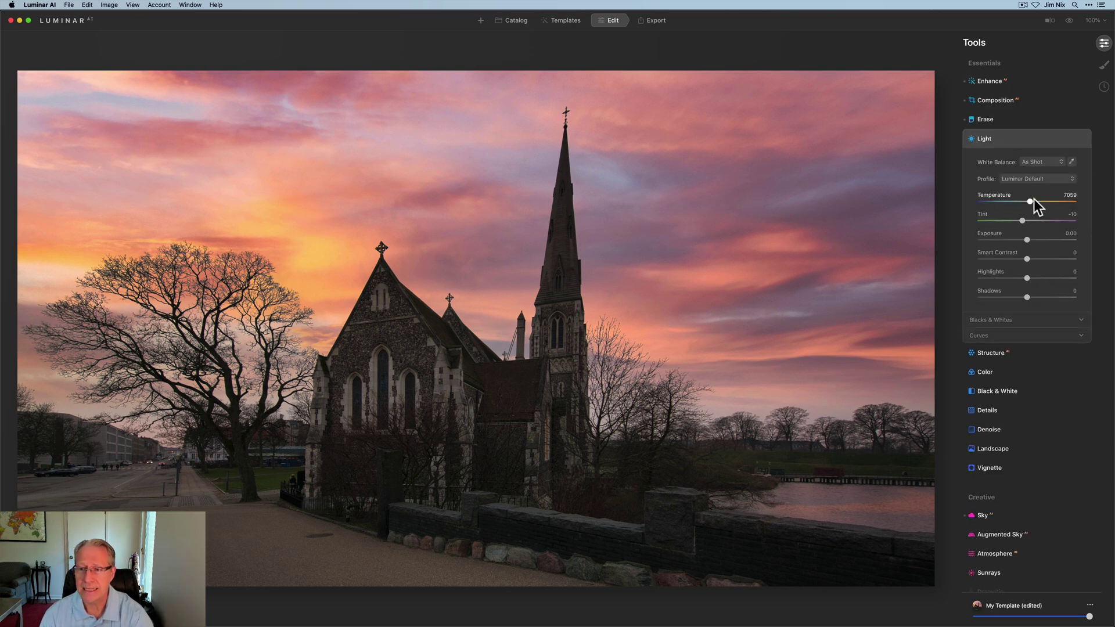
drag(1031, 201, 1032, 201)
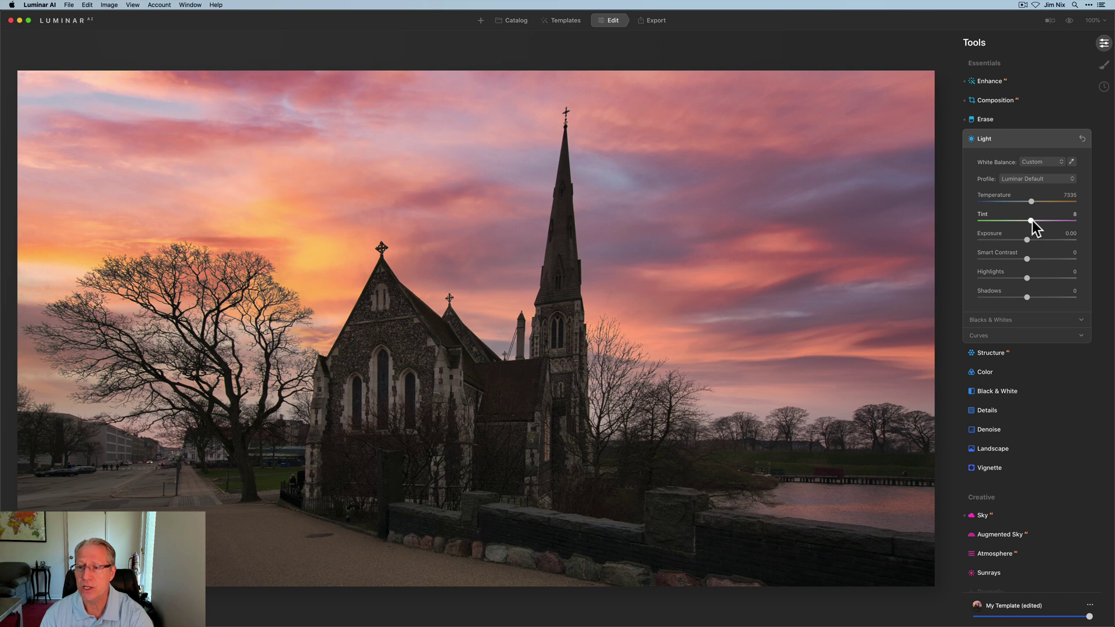
drag(1031, 220, 1033, 221)
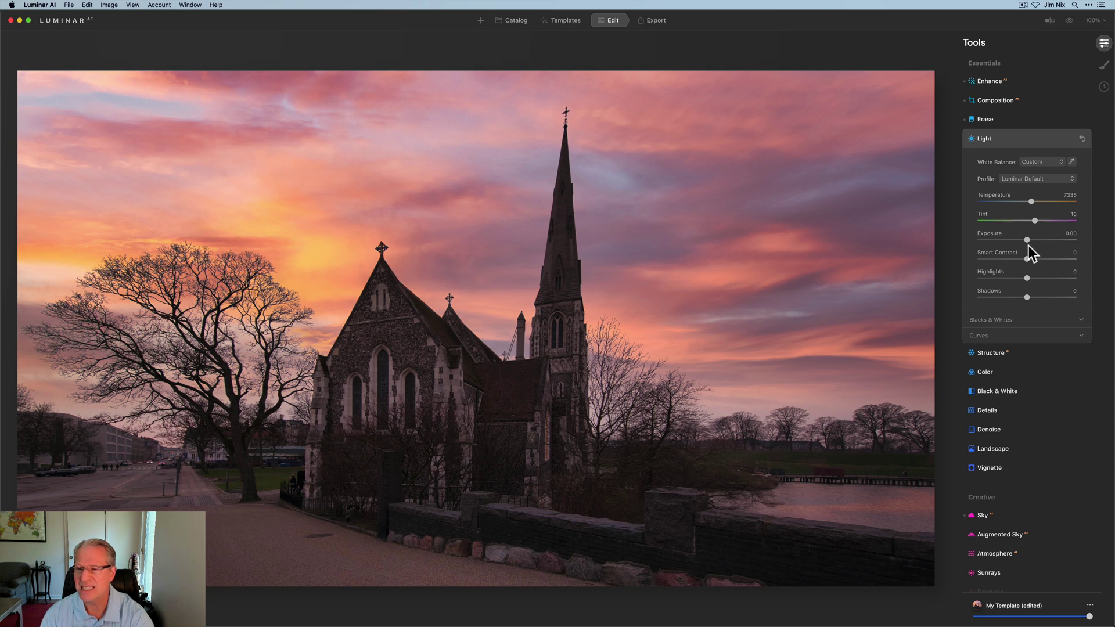
drag(1031, 257, 1036, 257)
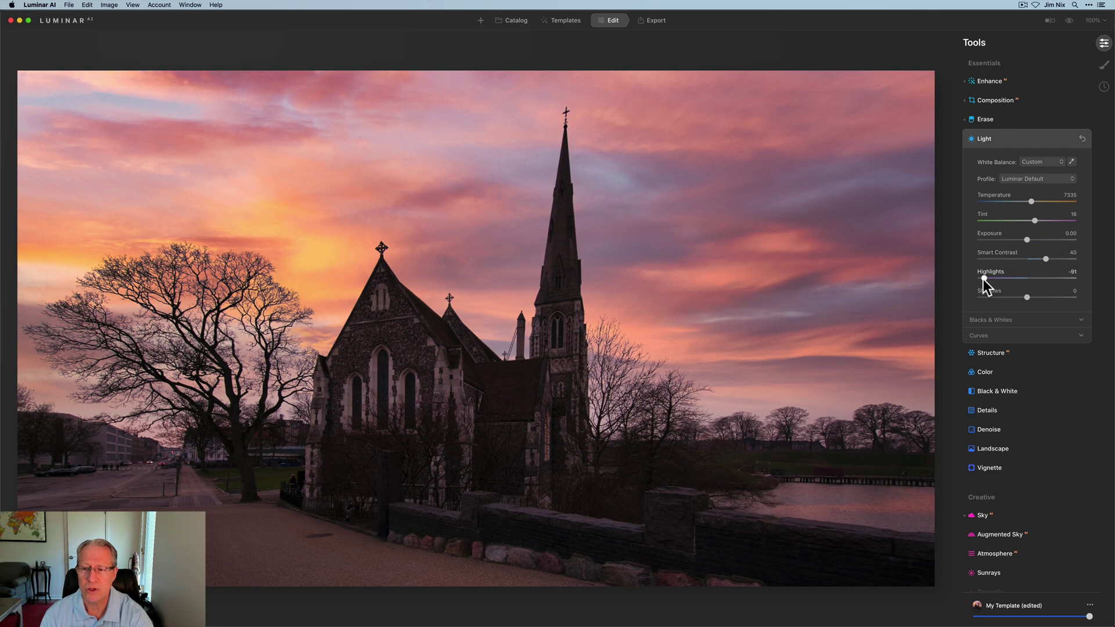
drag(983, 280, 981, 281)
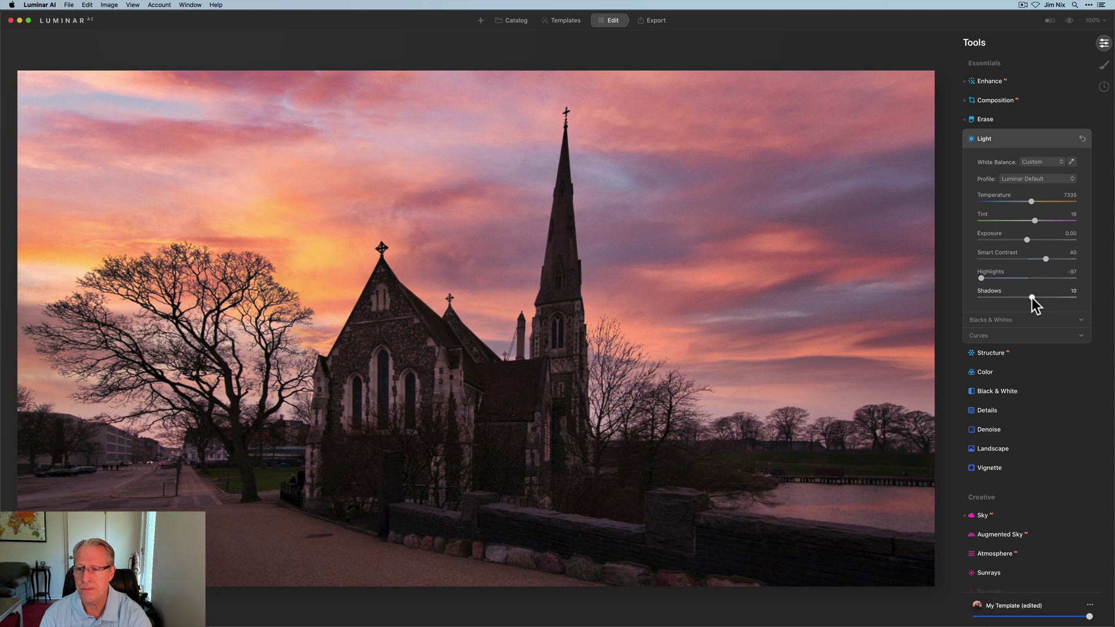
drag(1036, 297, 1040, 297)
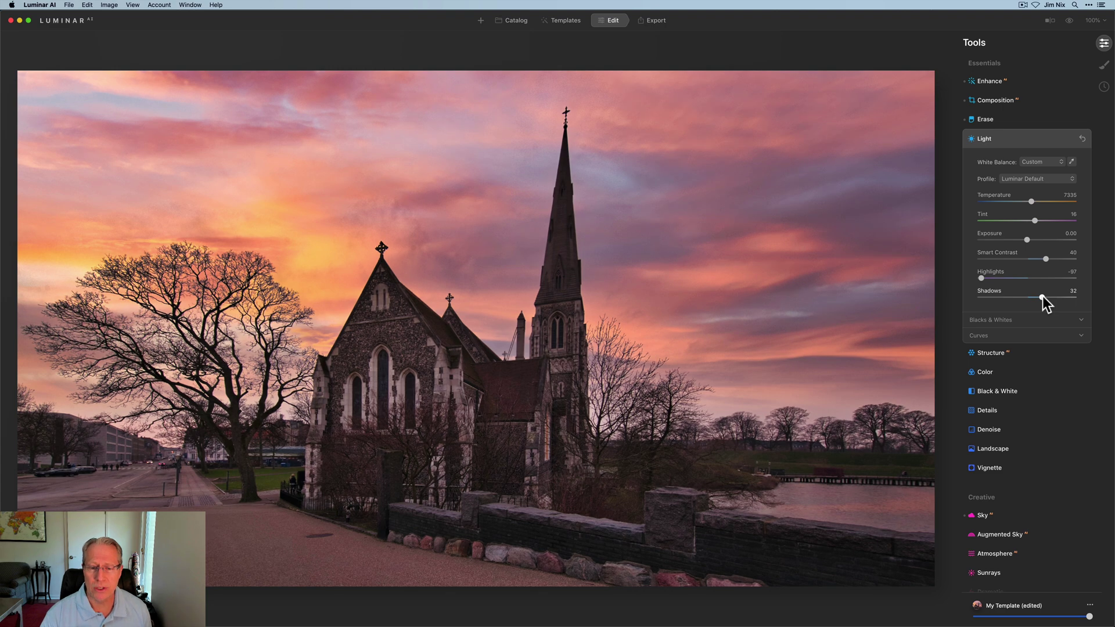
click(1037, 142)
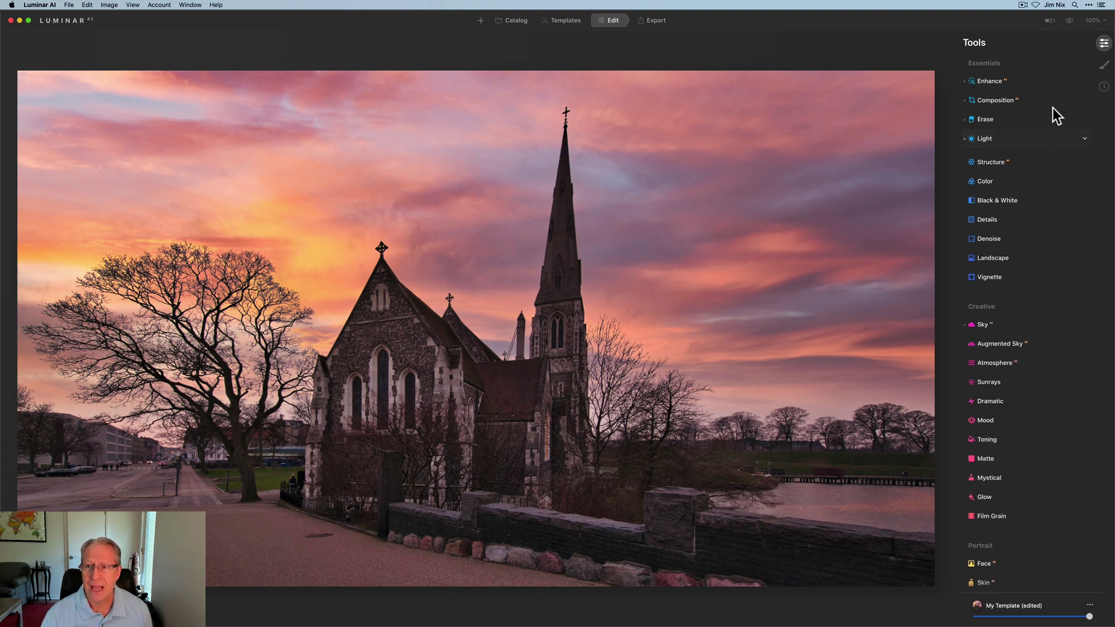
- Compare with the original, then lower Structure Amount to -54
click(1068, 21)
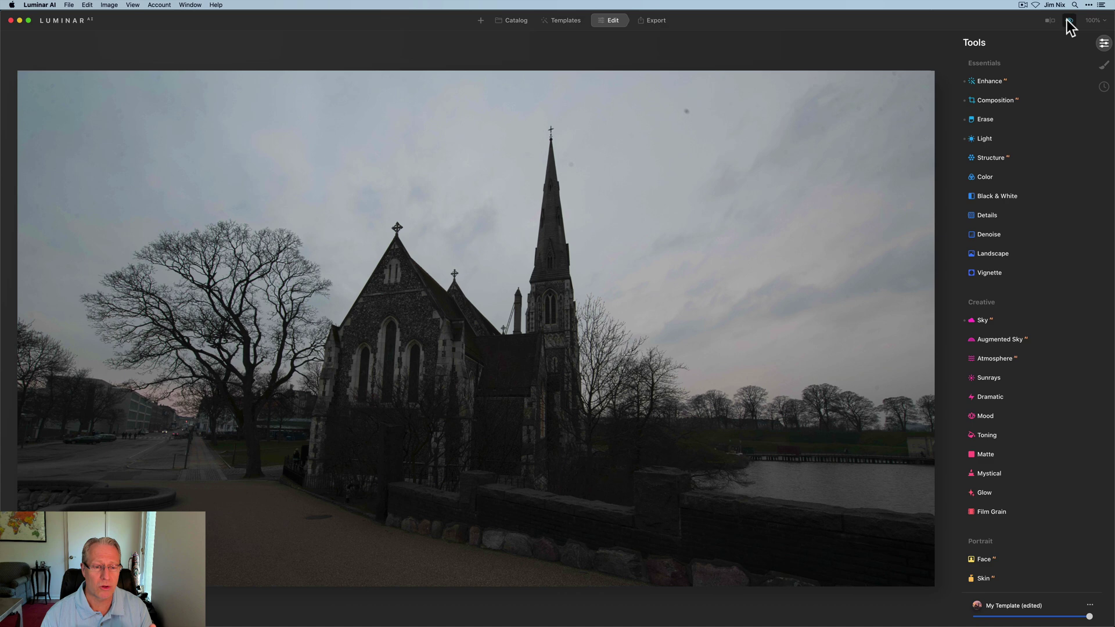
click(1068, 21)
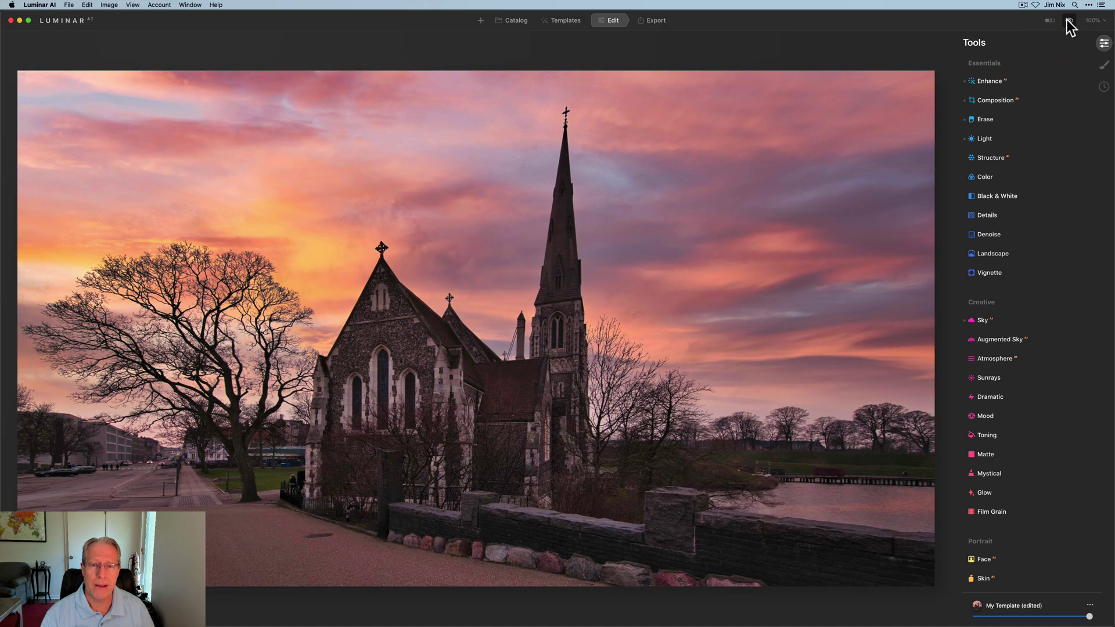
click(990, 158)
click(1006, 187)
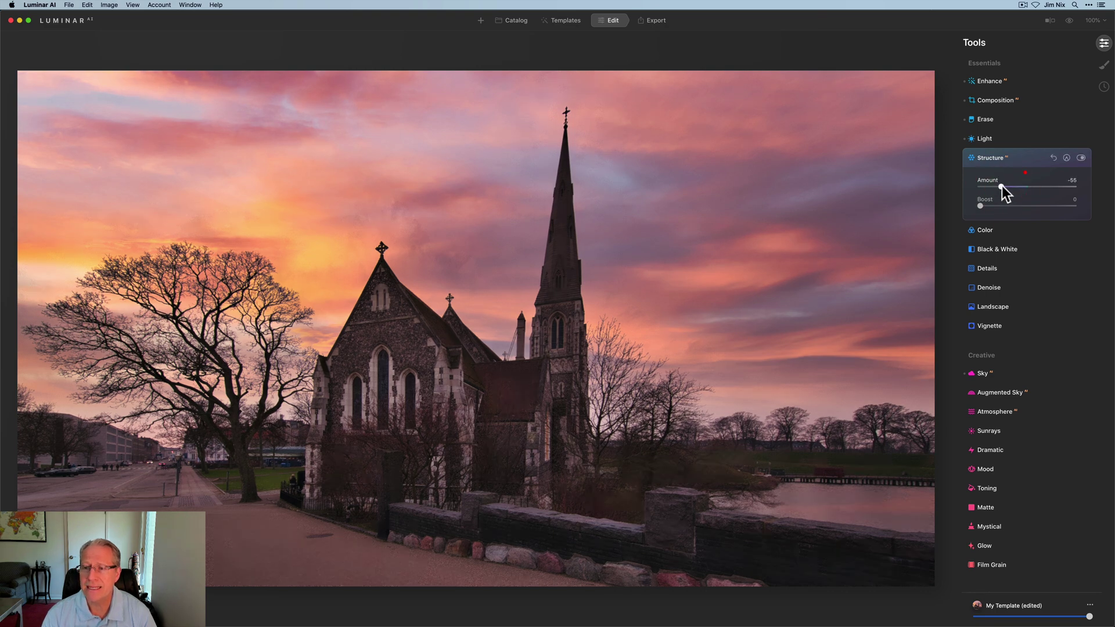
- Paint a Structure mask over the sky and water and show it as an overlay
click(1068, 158)
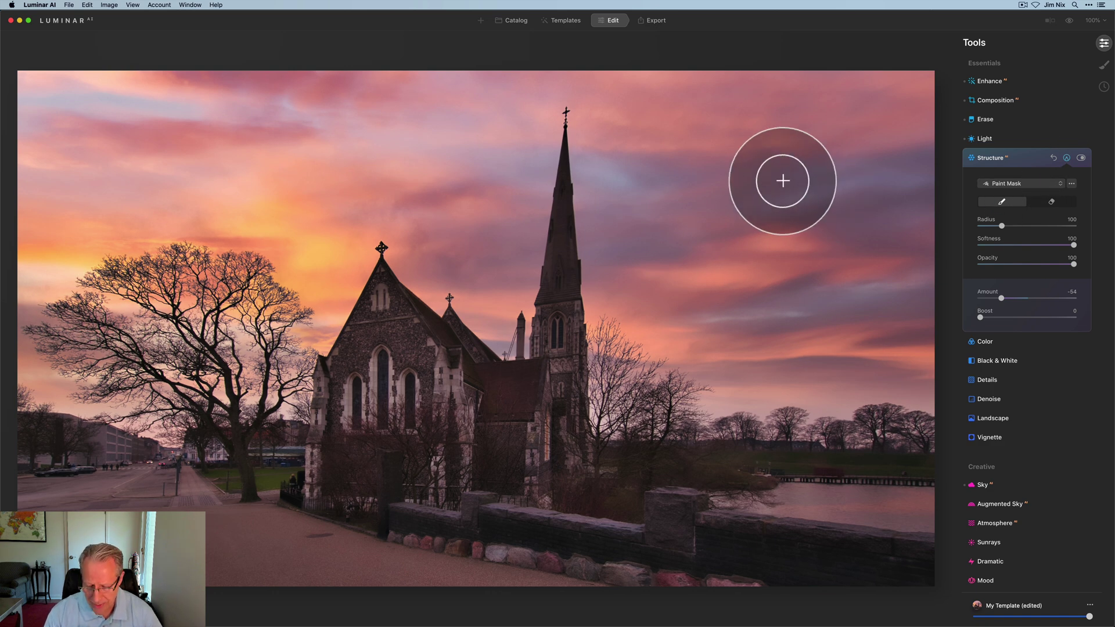
key(bracketleft)
key(bracketleft)
key(bracketleft)
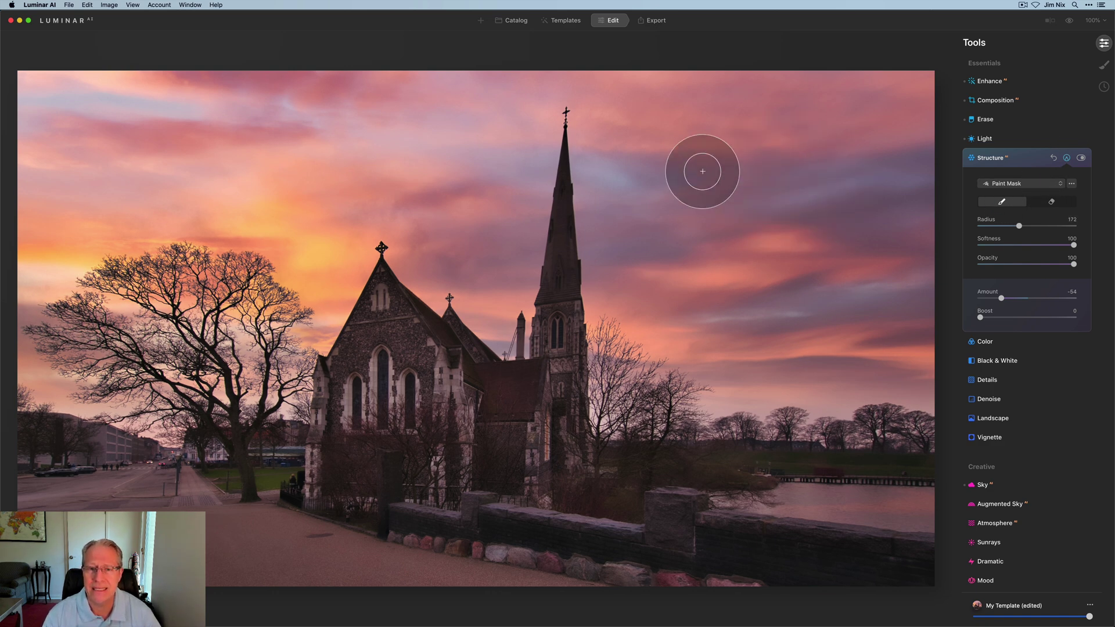
mouse_move(702, 171)
mouse_down()
mouse_move(669, 167)
mouse_move(598, 114)
mouse_move(599, 97)
mouse_move(729, 75)
mouse_move(939, 74)
mouse_move(808, 101)
mouse_move(666, 102)
mouse_move(618, 156)
mouse_move(636, 308)
mouse_move(725, 387)
mouse_move(837, 374)
mouse_move(934, 379)
mouse_move(645, 320)
mouse_move(782, 292)
mouse_move(697, 228)
mouse_move(806, 227)
mouse_move(693, 255)
mouse_move(692, 181)
mouse_move(753, 153)
mouse_move(795, 182)
mouse_move(788, 197)
mouse_move(905, 247)
mouse_move(906, 300)
mouse_move(822, 288)
mouse_move(916, 281)
mouse_move(793, 314)
mouse_move(896, 269)
mouse_up()
click(1072, 182)
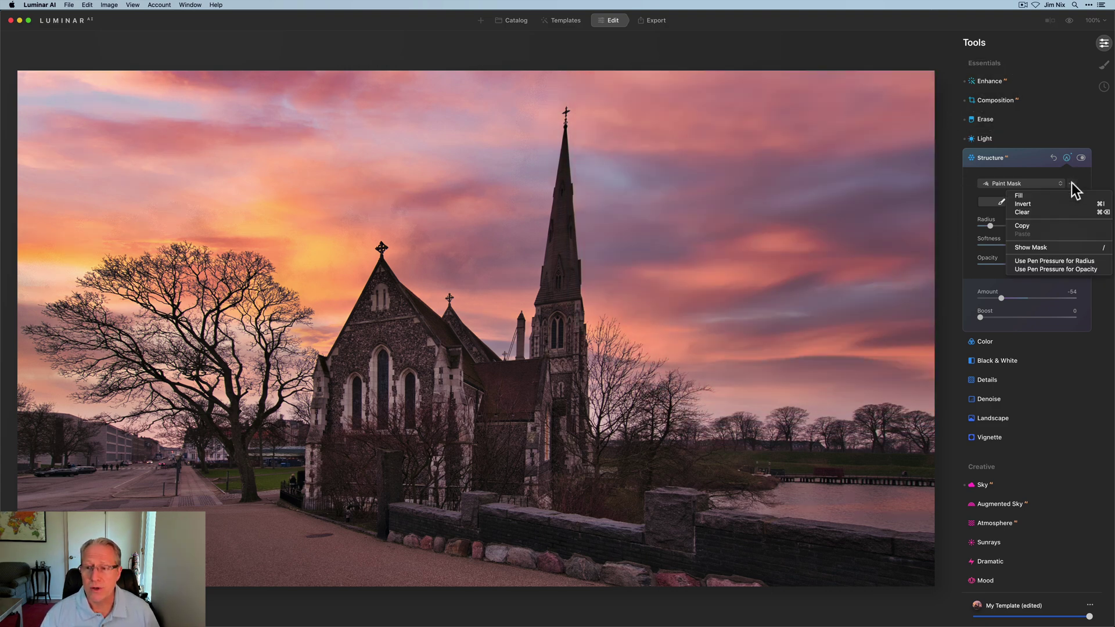
click(1040, 249)
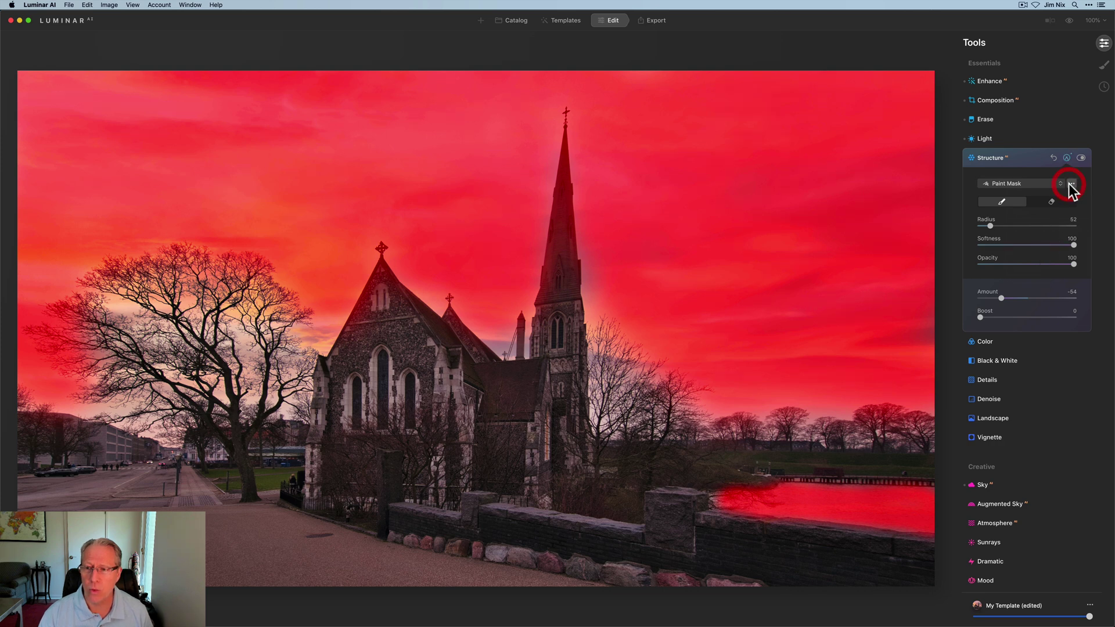
- Hide the red mask overlay and collapse the Structure settings
click(1071, 183)
click(1044, 247)
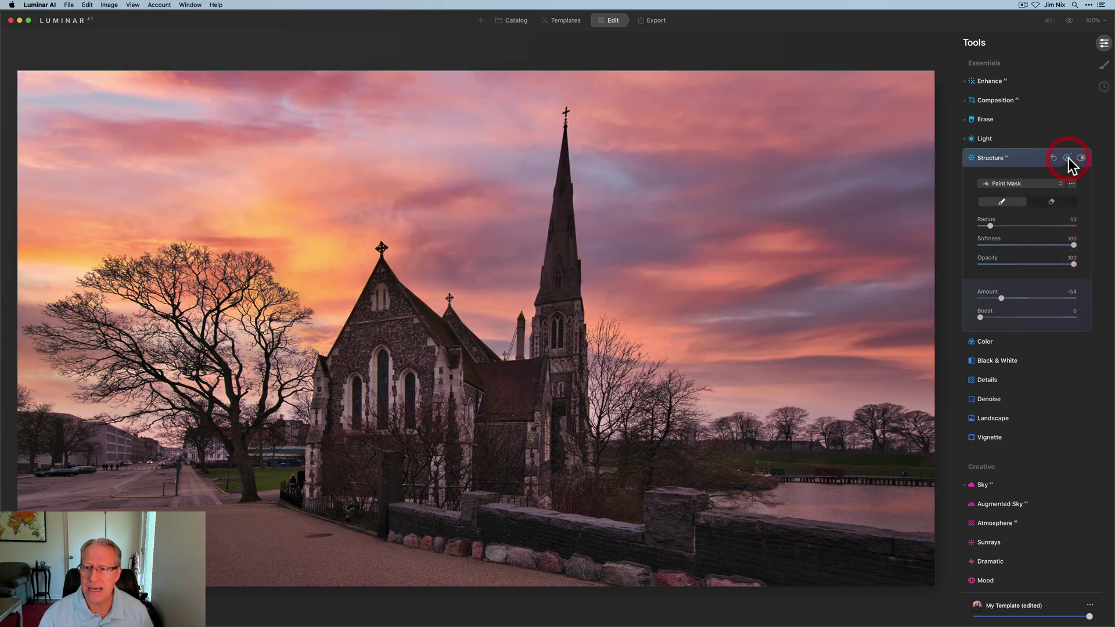
click(1068, 157)
click(1031, 160)
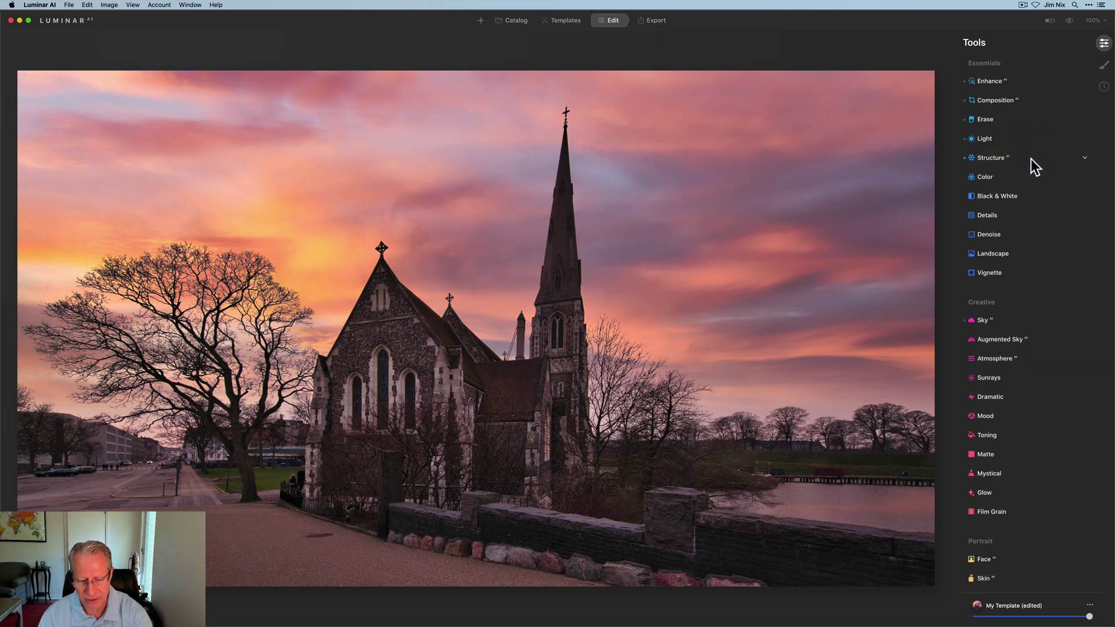
- Set Color Vibrance to 40 and Remove Color Cast to 46, comparing with it off
click(1000, 179)
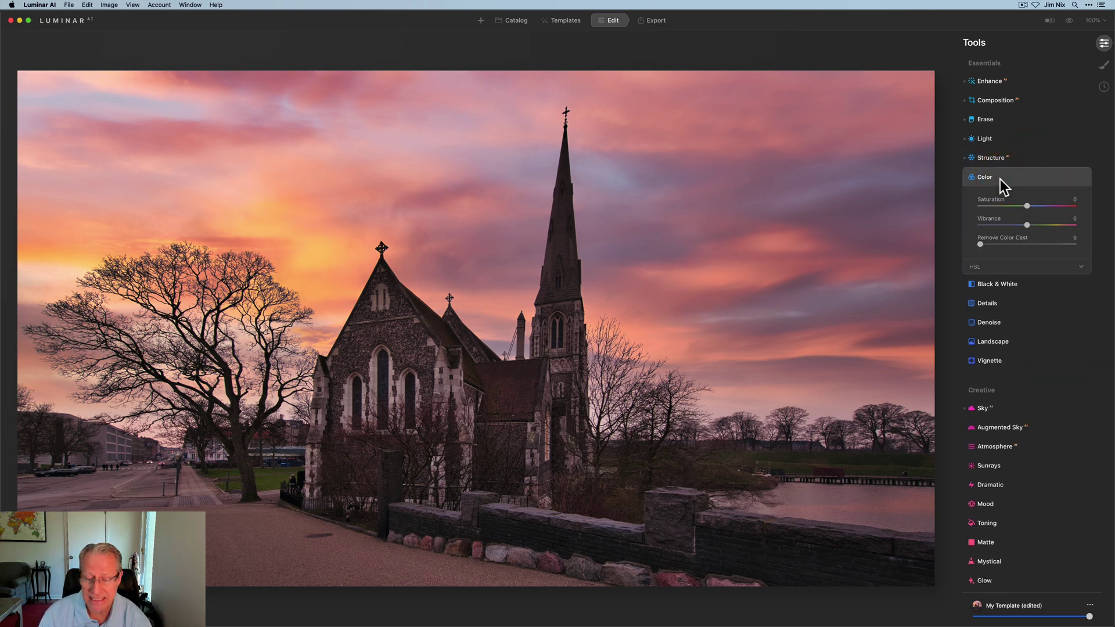
drag(1031, 225, 1039, 225)
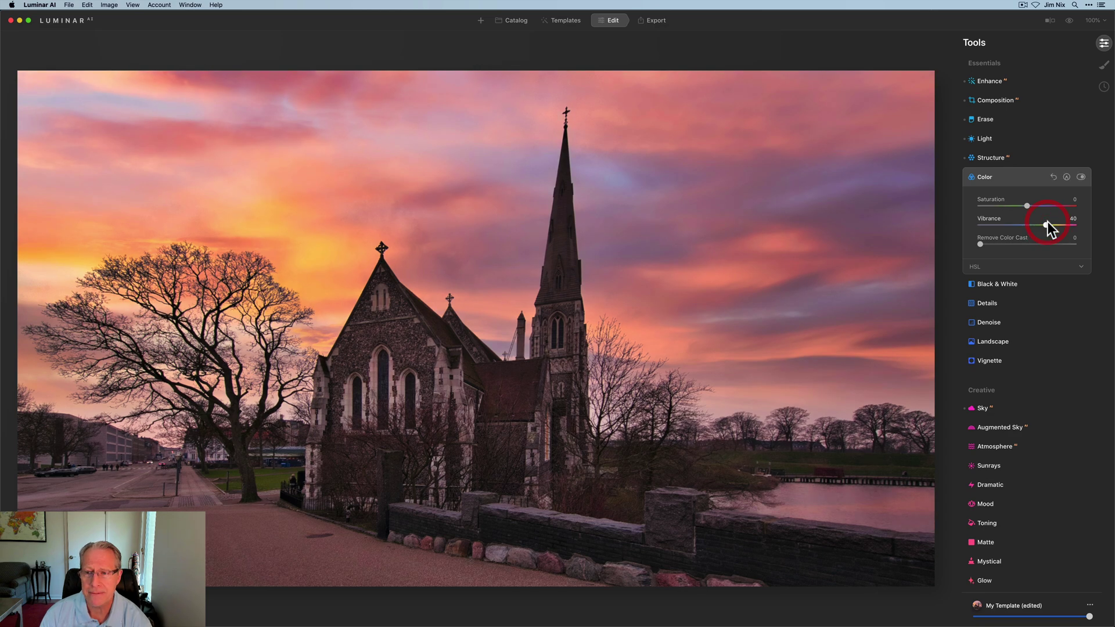
drag(981, 244, 1008, 244)
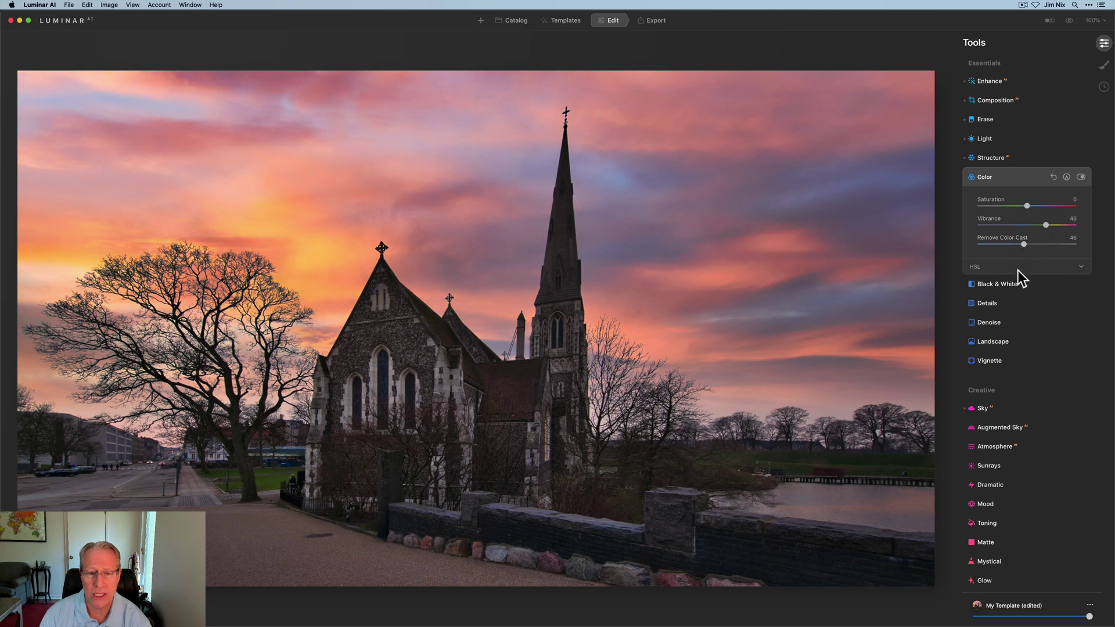
click(1080, 177)
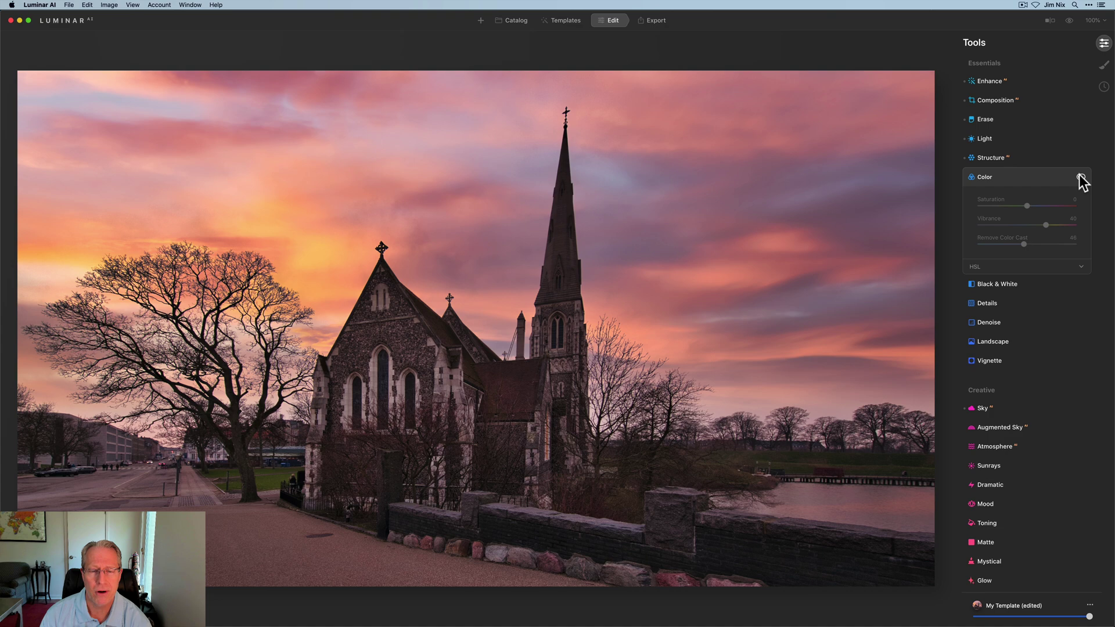
click(1081, 177)
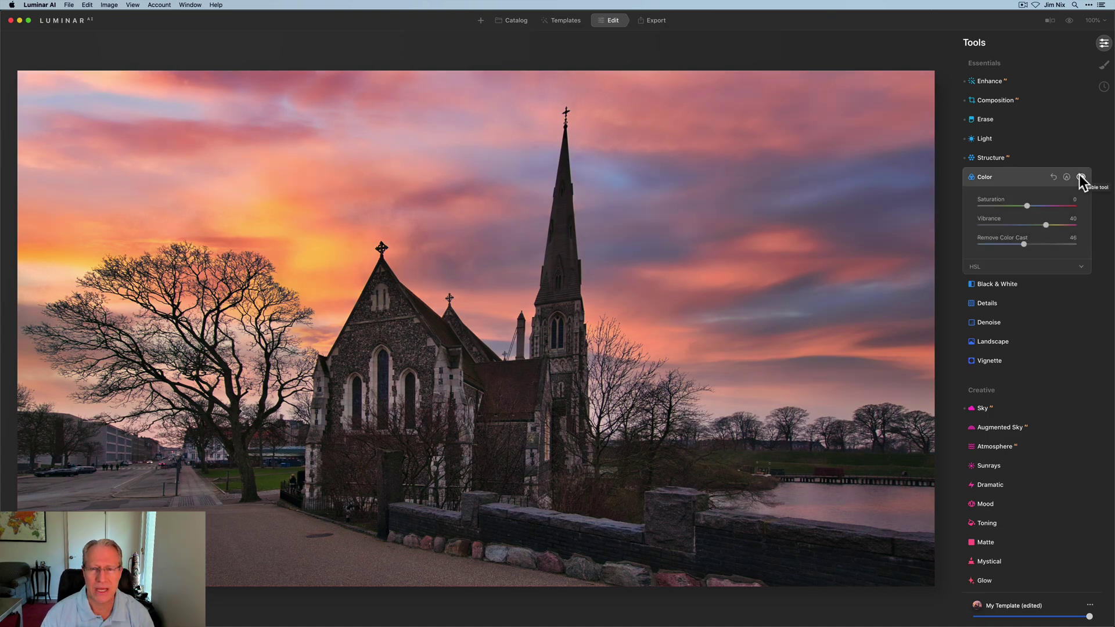
- Apply Mystical at Amount 24 and Shadows 55, comparing with the effect off
click(1045, 177)
scroll(1025, 393, down, 3)
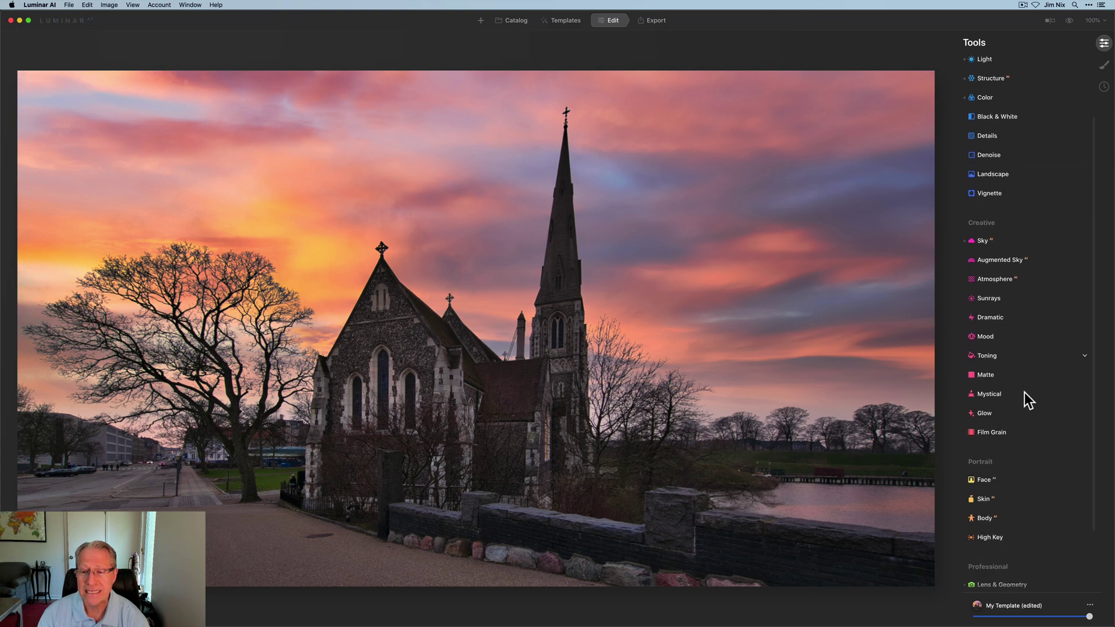
click(990, 391)
scroll(990, 391, down, 2)
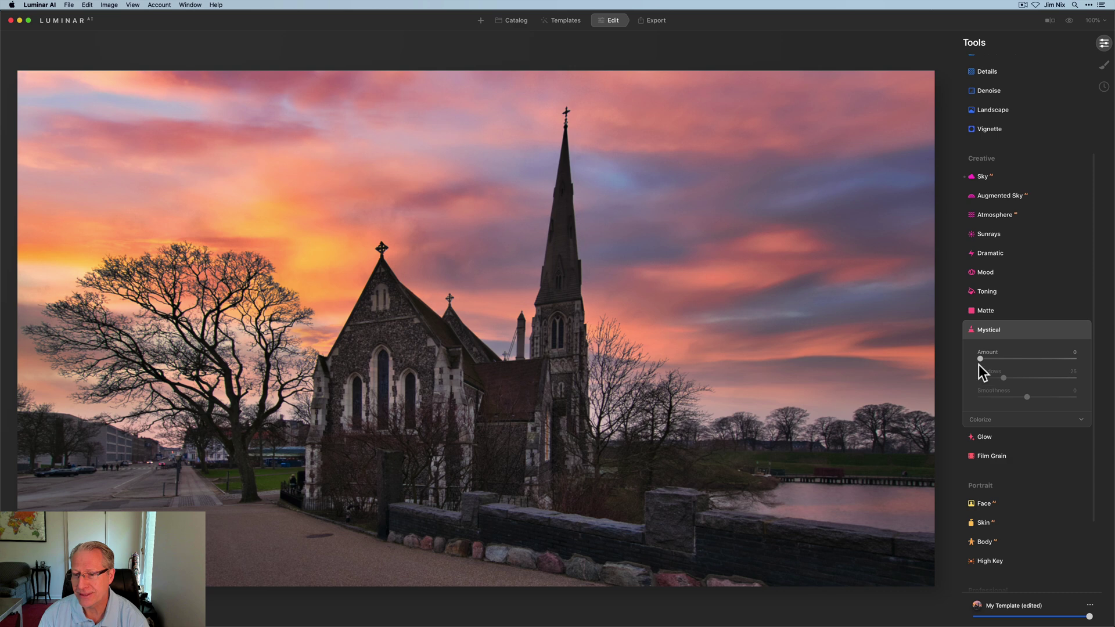
drag(979, 364, 1005, 368)
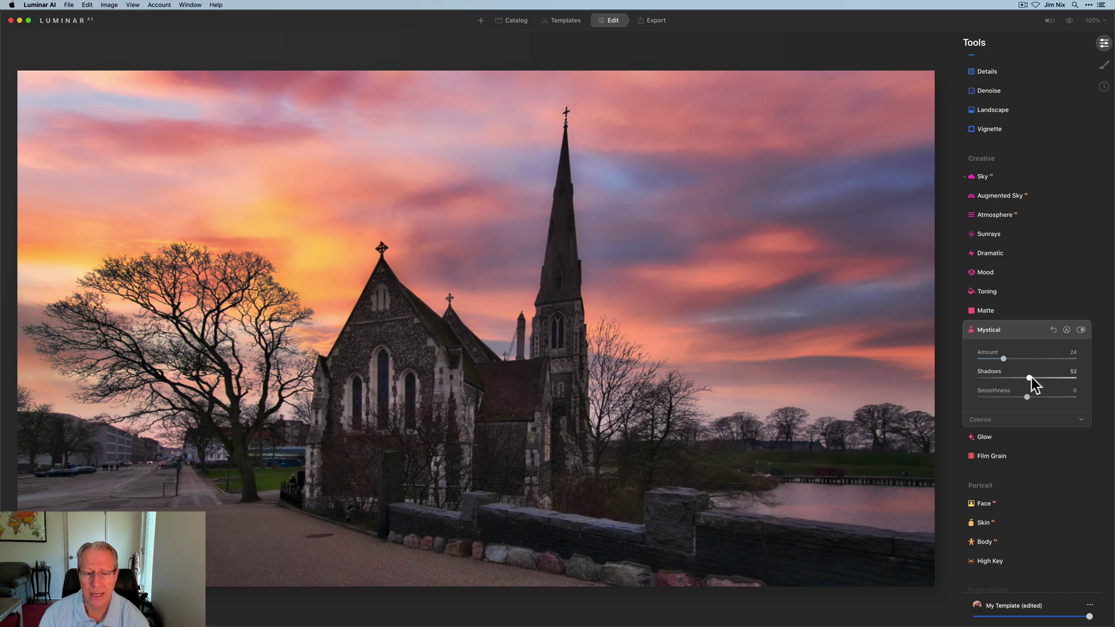
drag(1034, 377, 1031, 377)
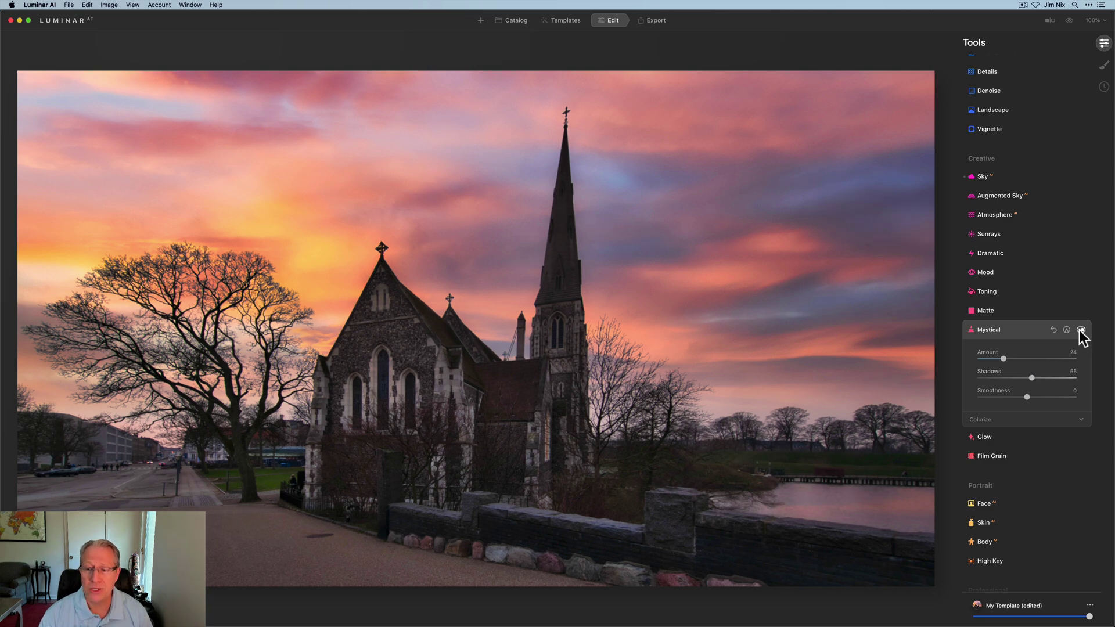
click(1080, 330)
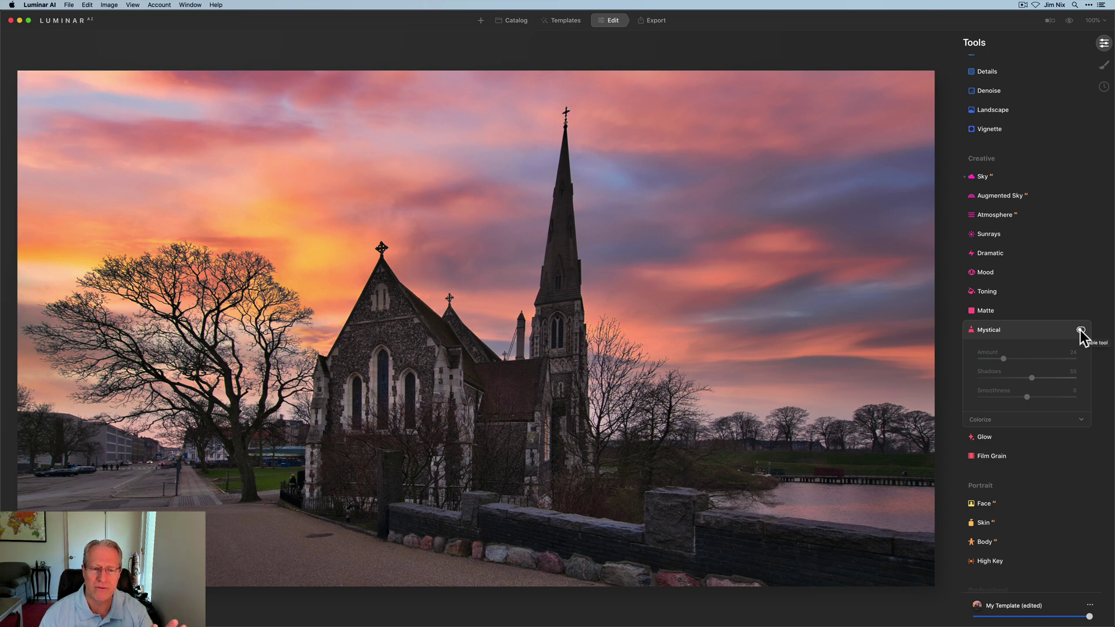
click(1080, 330)
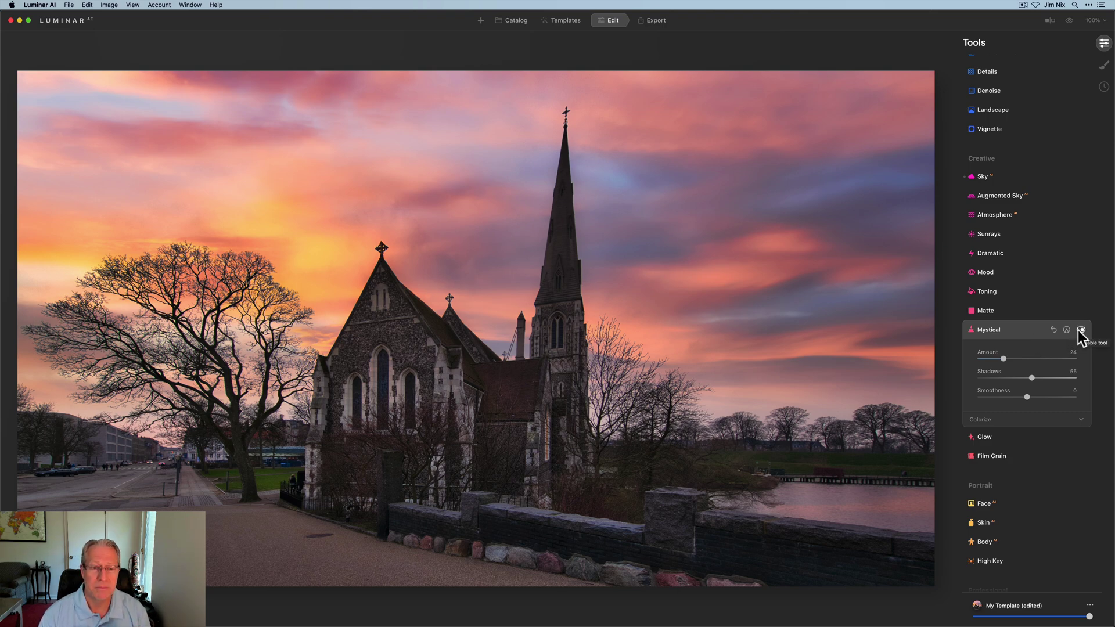
- Set Supercontrast Highlights Contrast 32, Midtones Contrast 35 and Shadows Contrast 39
scroll(1026, 420, down, 5)
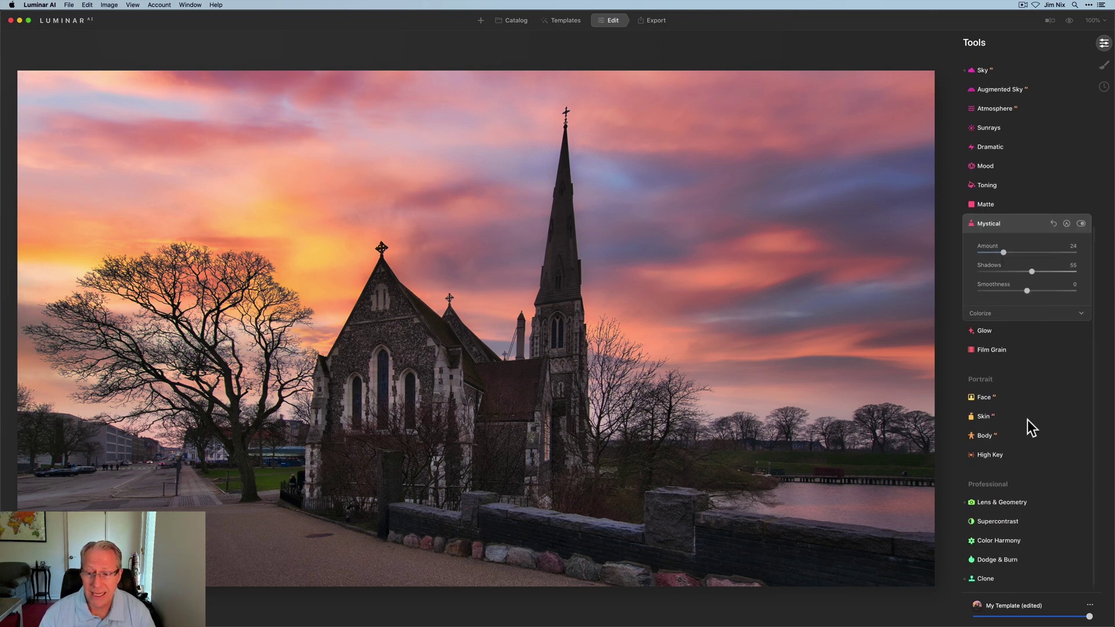
click(1001, 524)
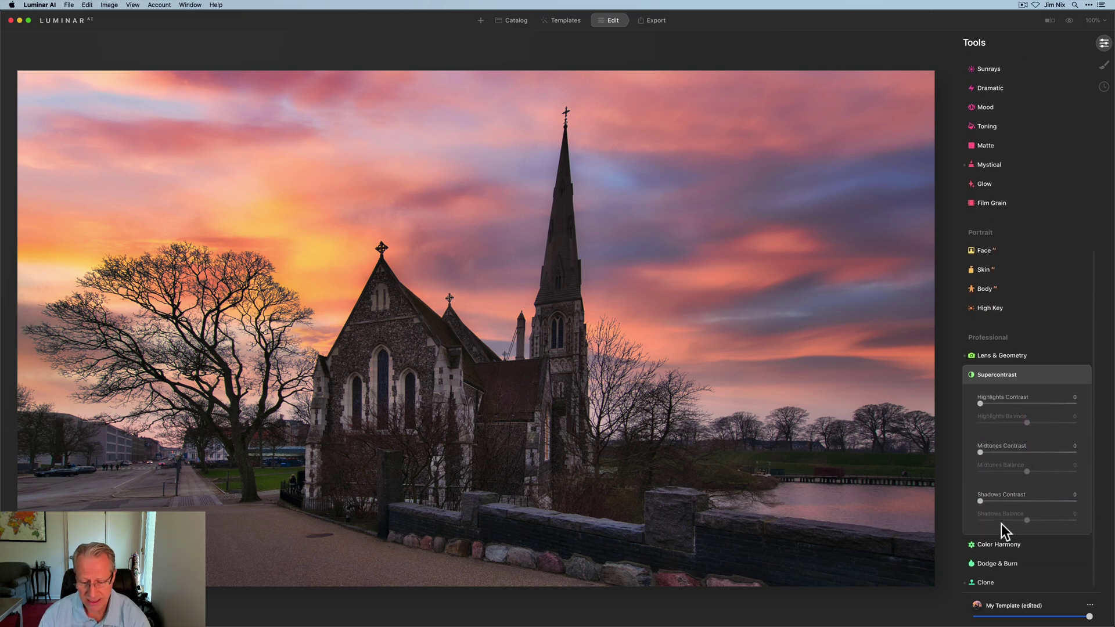
drag(984, 402, 998, 402)
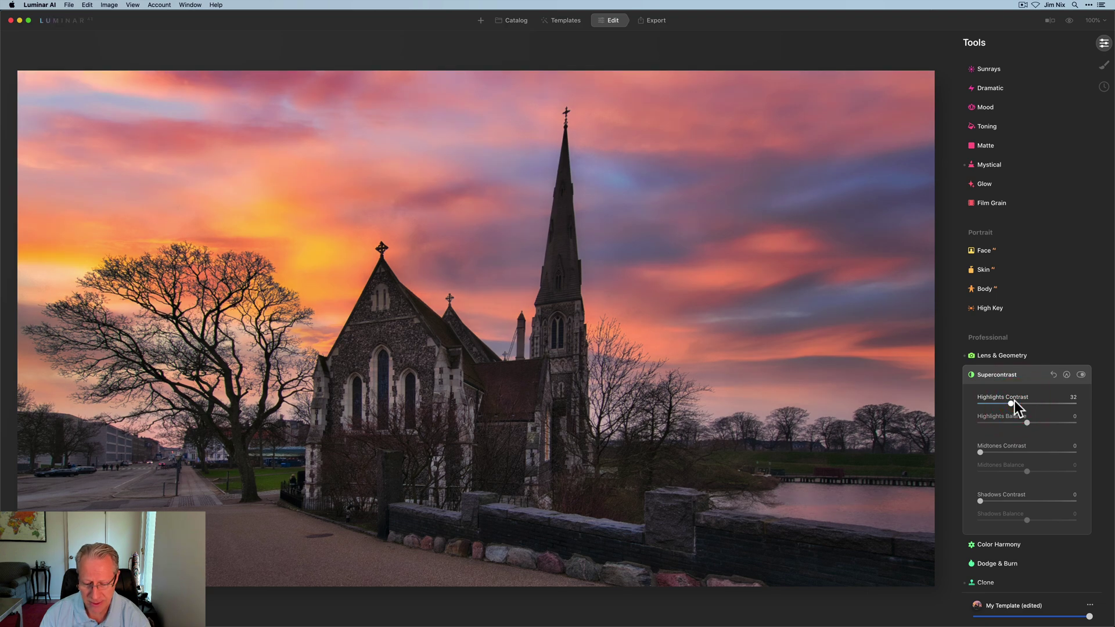
drag(980, 451, 992, 454)
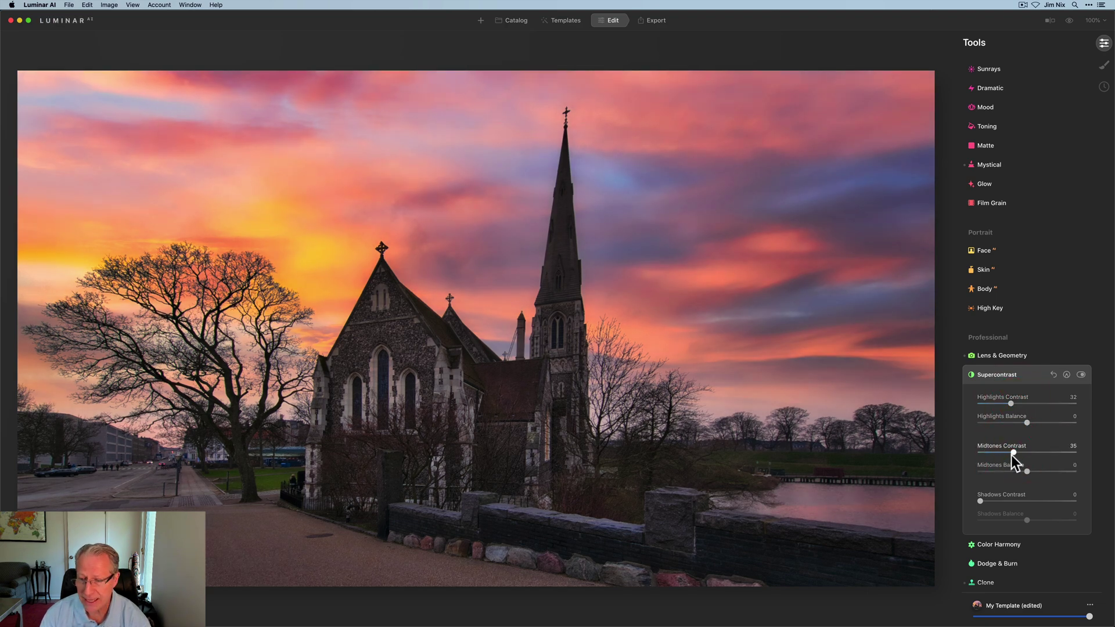
drag(981, 500, 1009, 501)
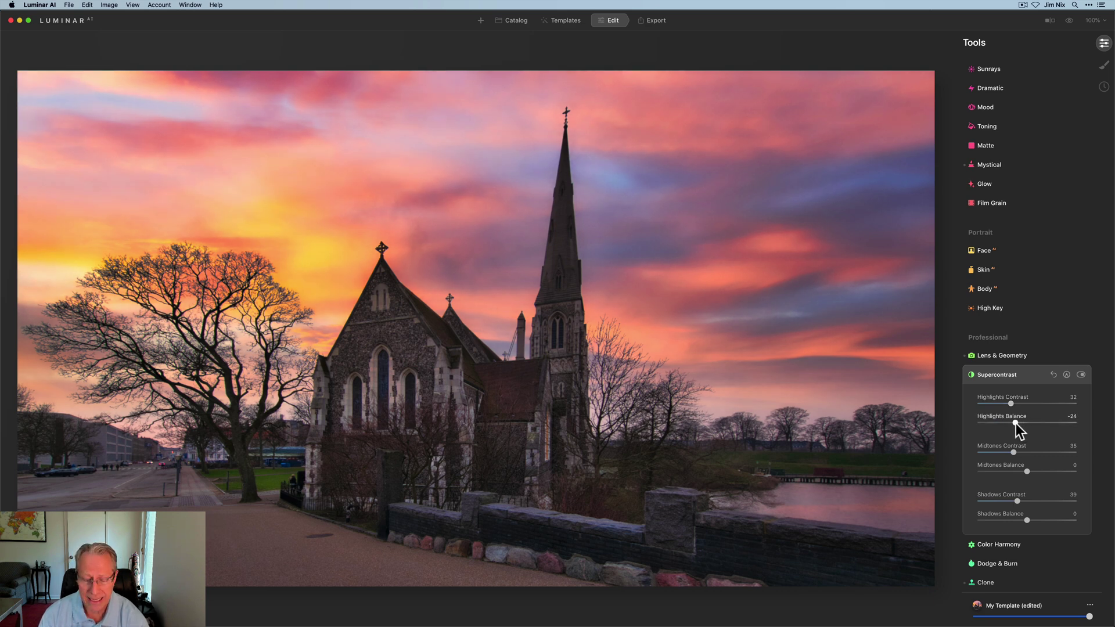
- Set Highlights Balance -25, Midtones Balance -20, Shadows Balance 10, then compare Supercontrast off and on
drag(1015, 424, 1015, 424)
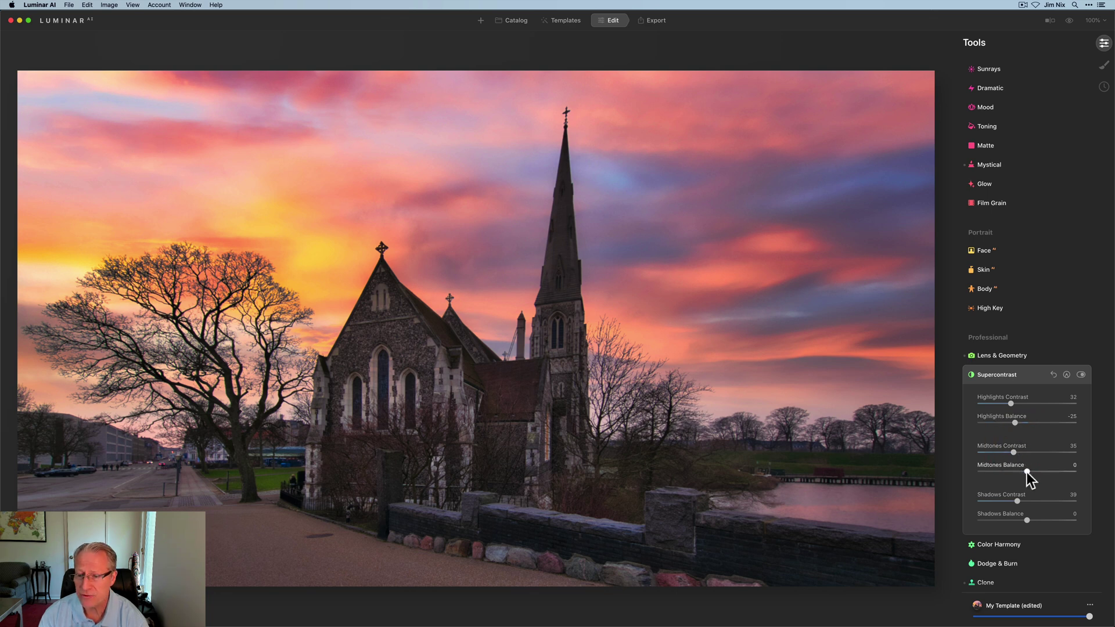
drag(1019, 472, 1016, 472)
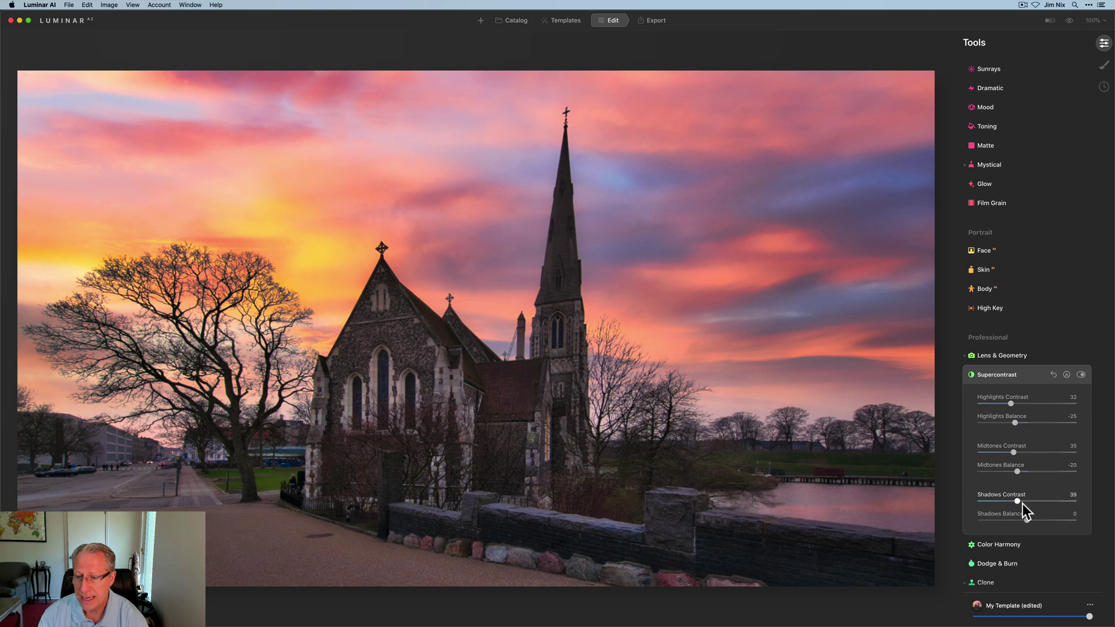
drag(1033, 518, 1034, 520)
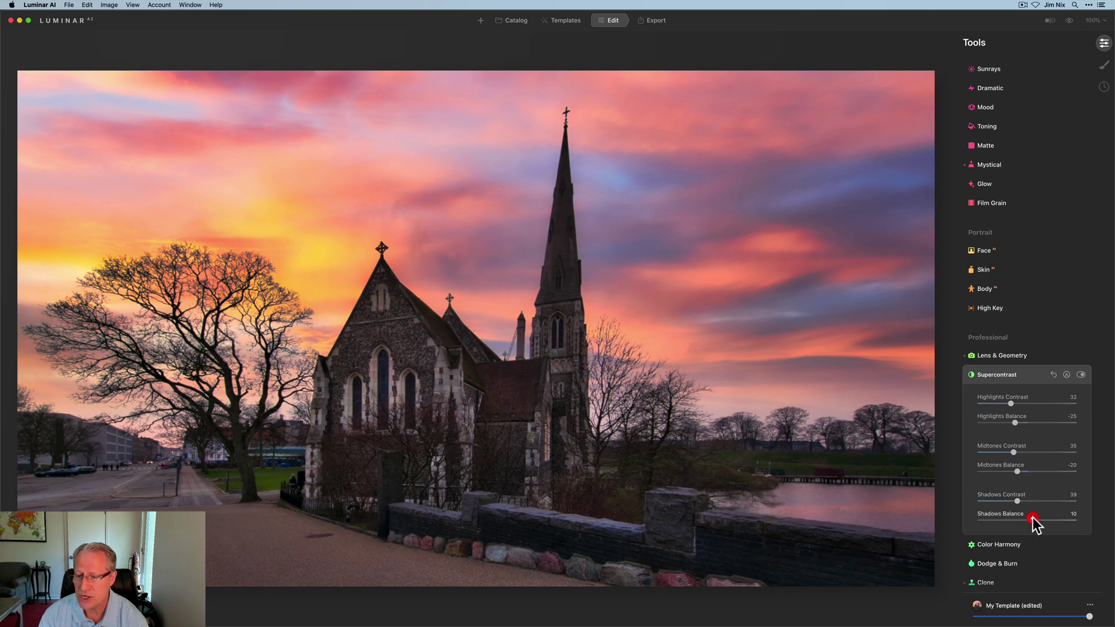
click(1080, 375)
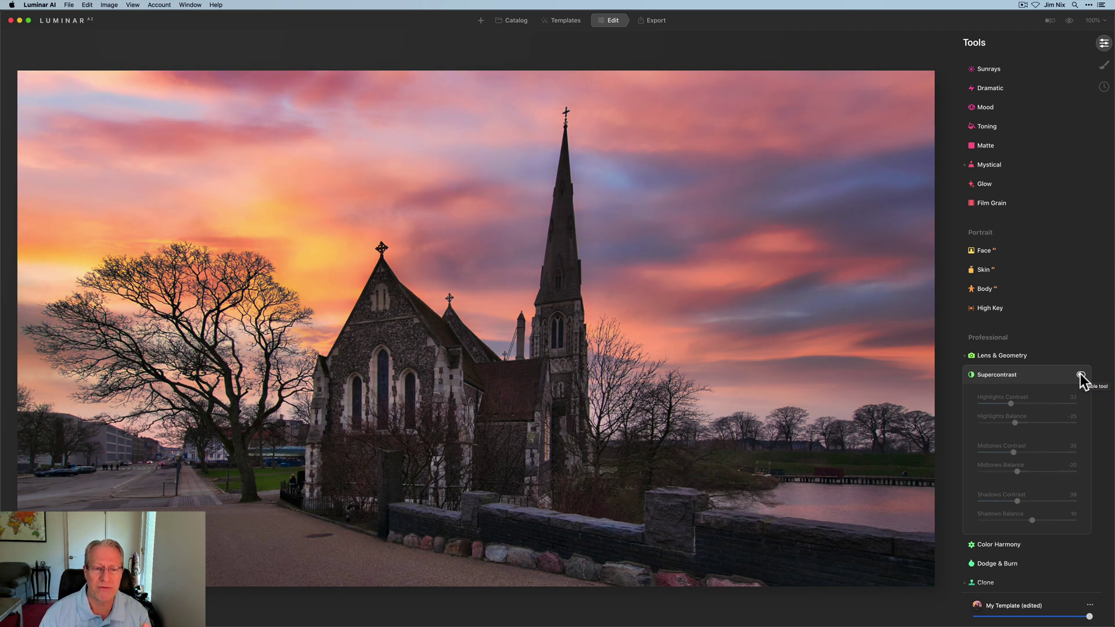
click(1080, 374)
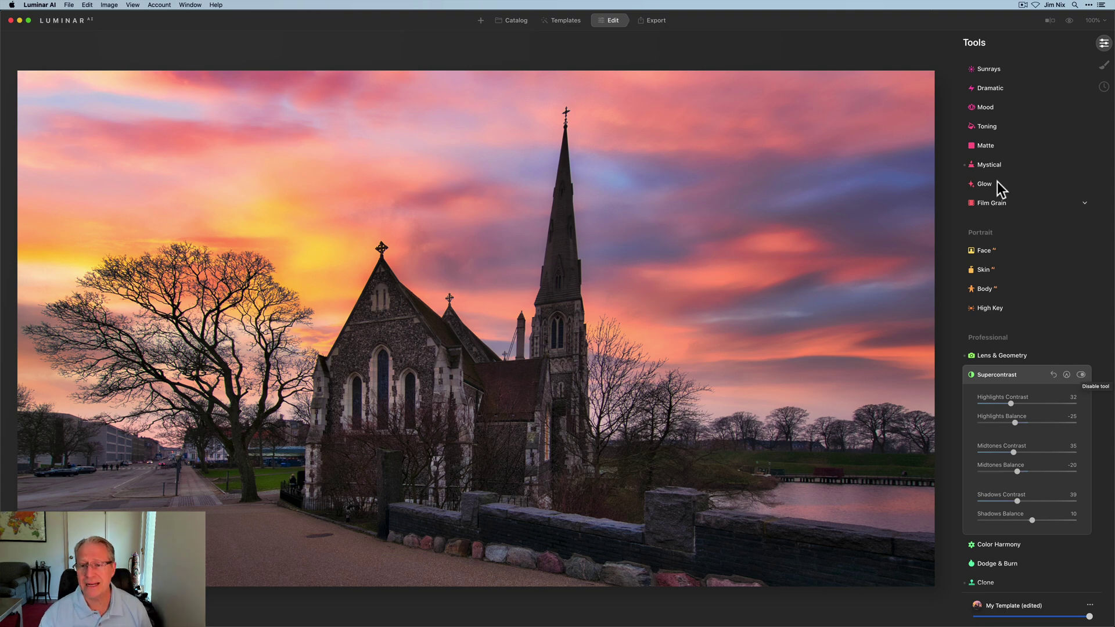
click(1024, 375)
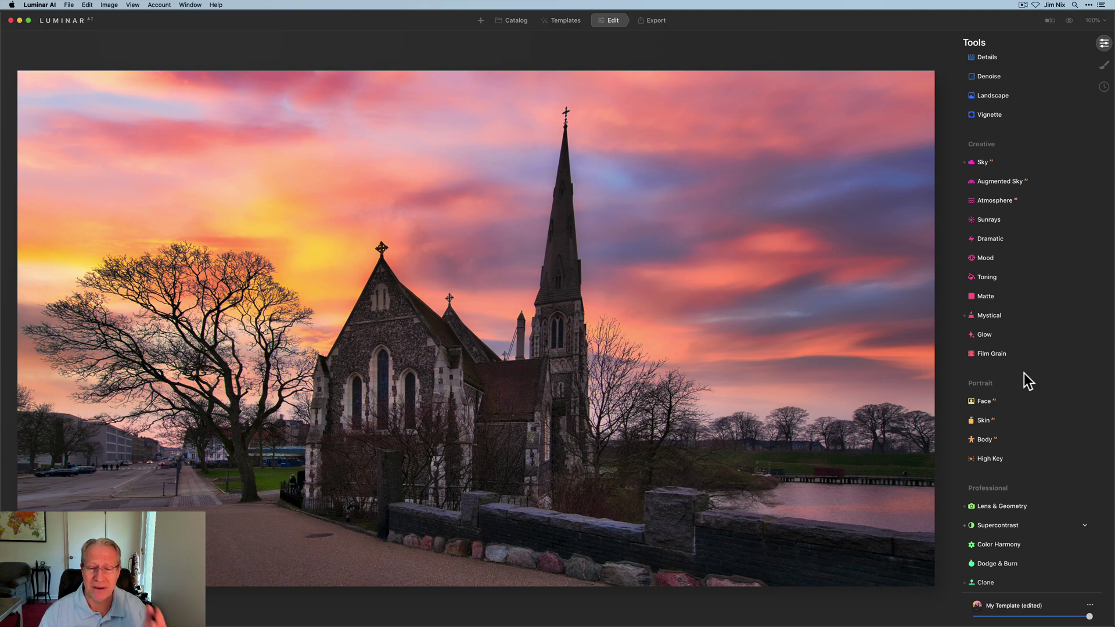
click(1049, 22)
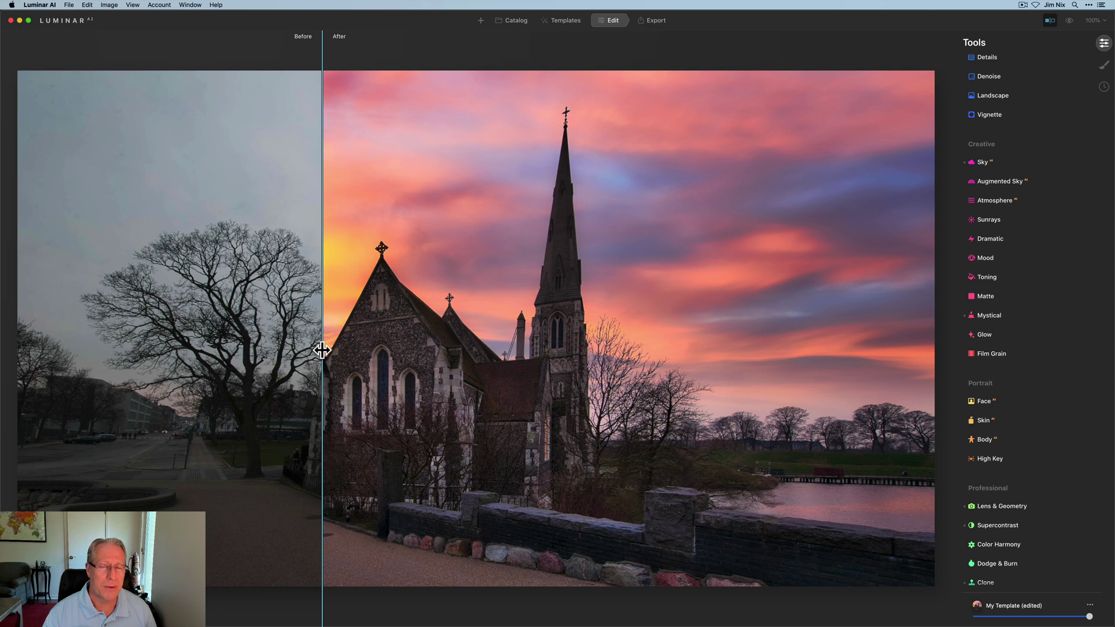
drag(322, 356, 779, 176)
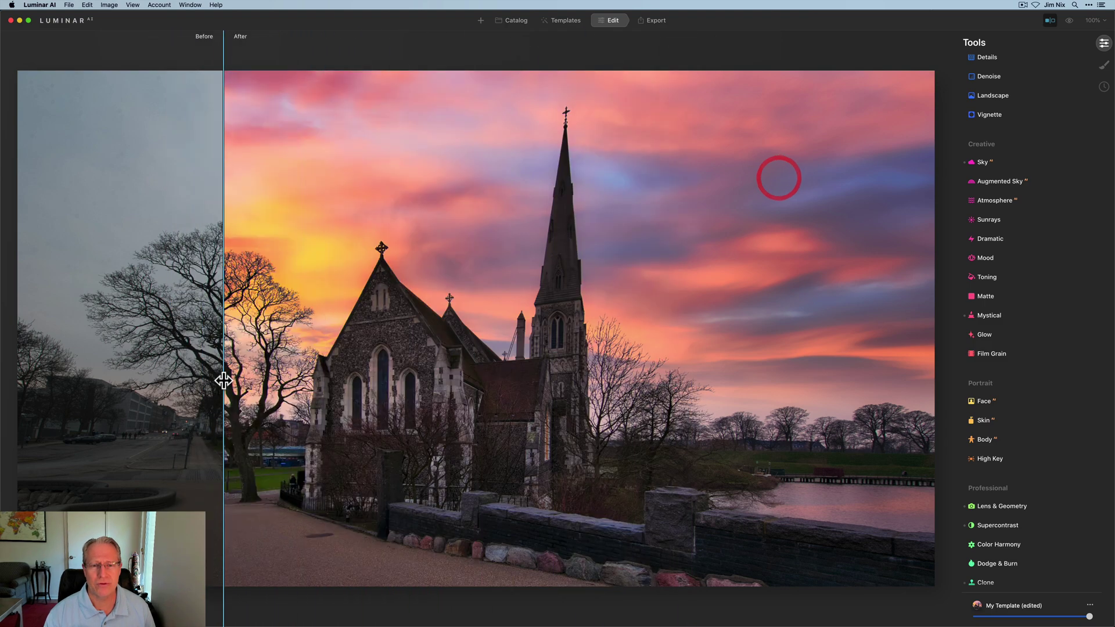
click(1049, 21)
click(1068, 22)
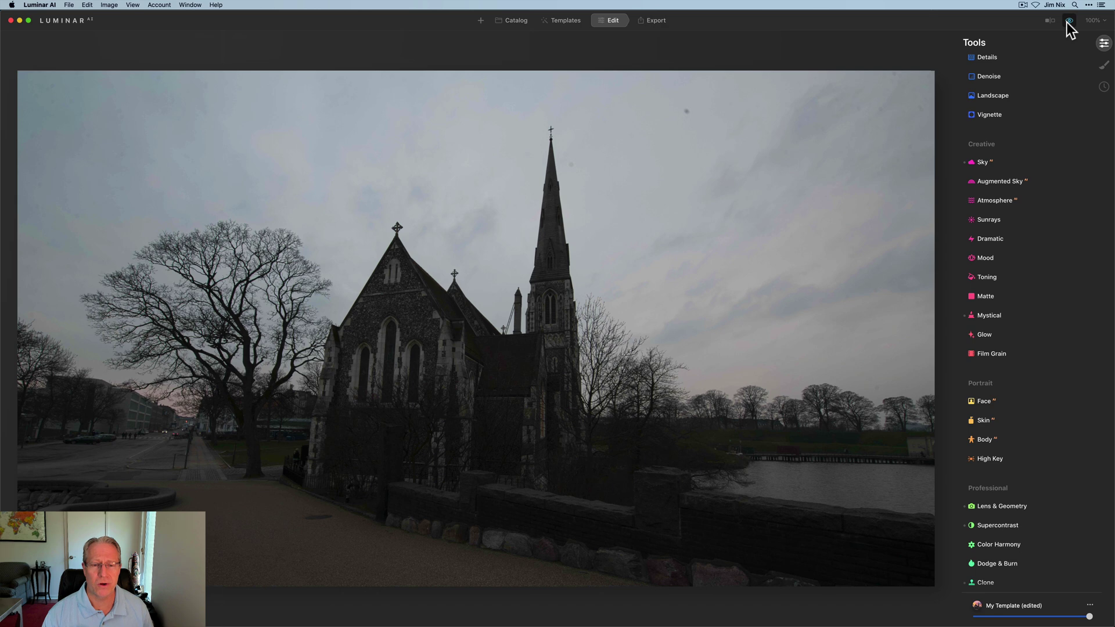
click(1067, 22)
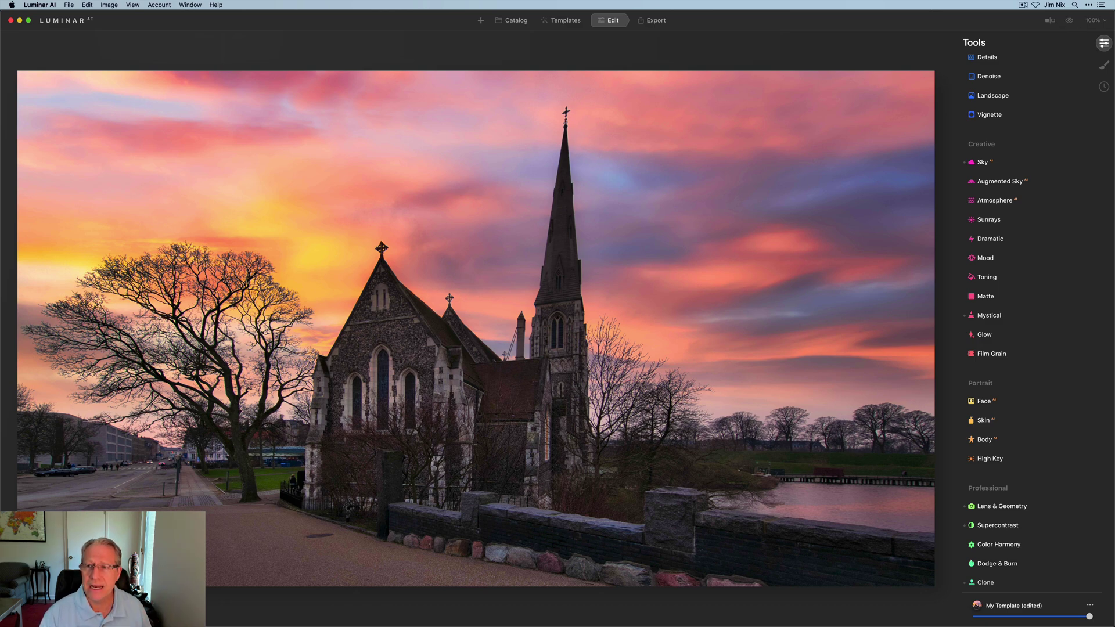
click(1104, 65)
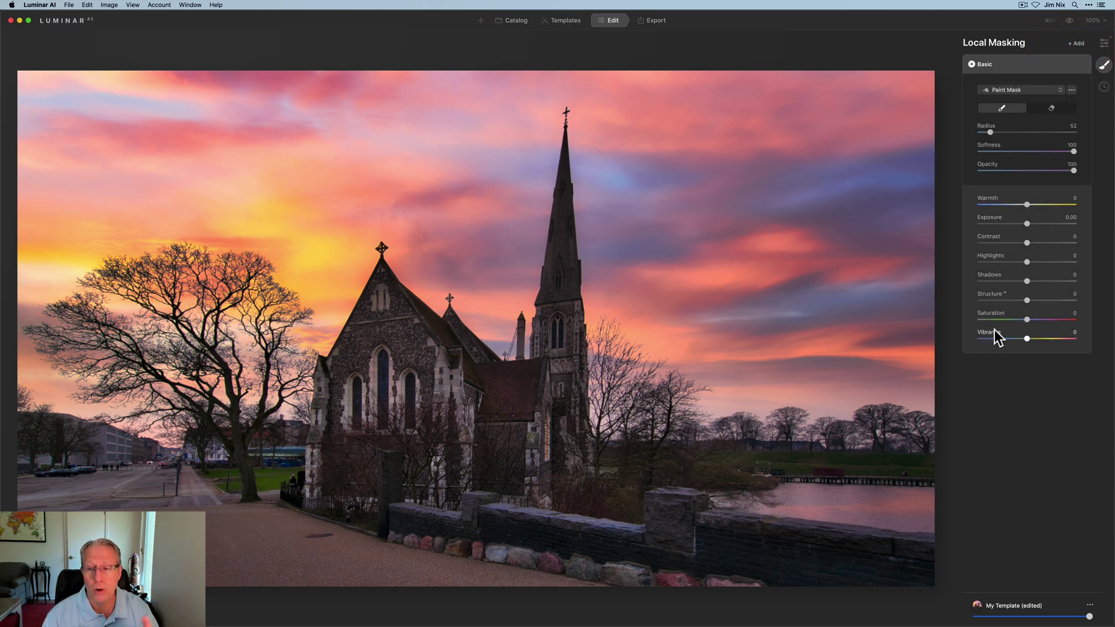
- Set the mask Structure to 21 and paint a large-brush mask over the church and lower wall
drag(1027, 300, 1051, 300)
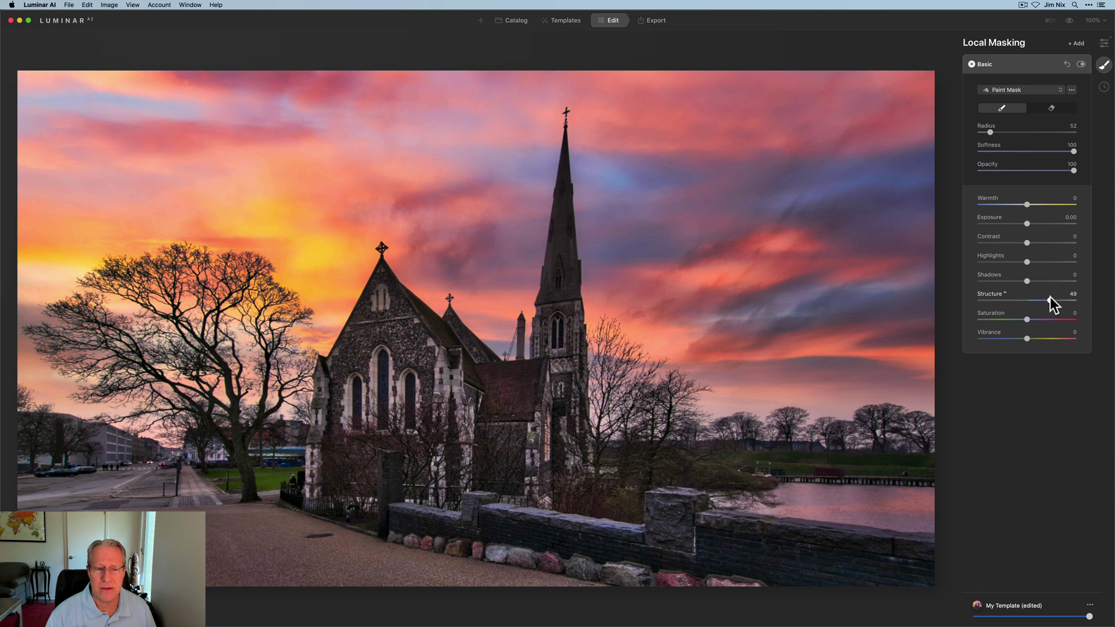
drag(1037, 298, 1037, 299)
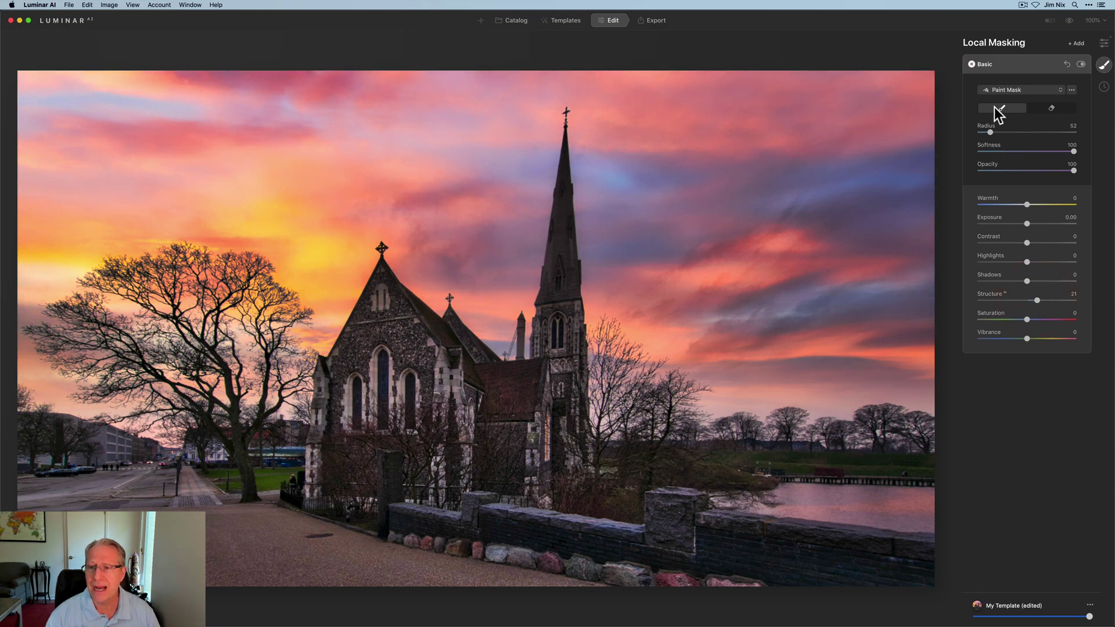
key(bracketright)
key(bracketright)
key(bracketright)
key(bracketright)
key(bracketright)
key(bracketright)
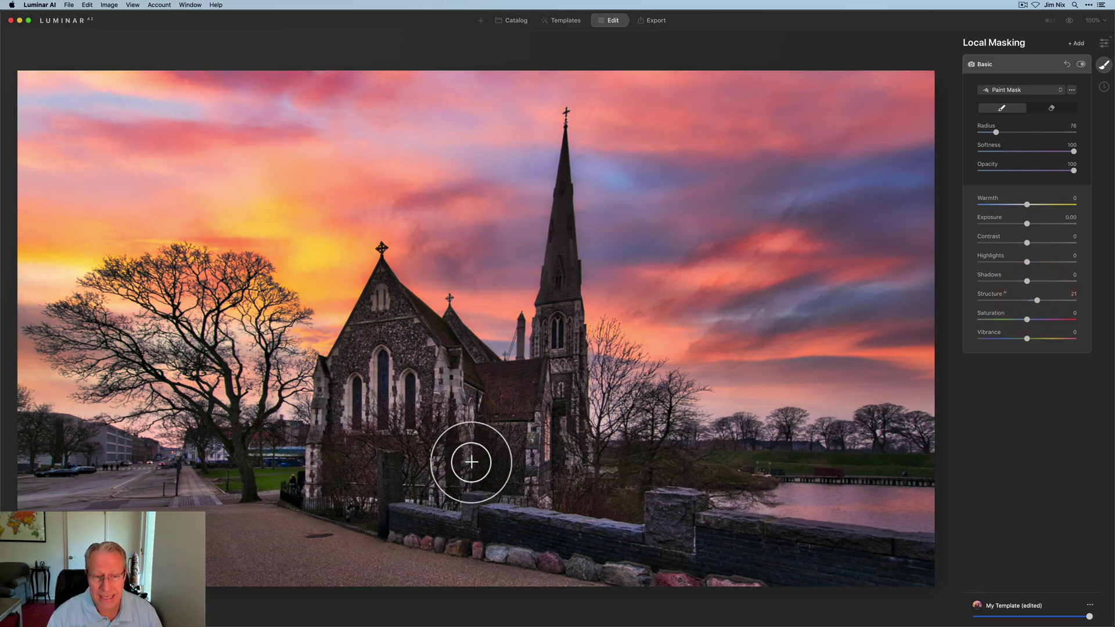
mouse_move(420, 352)
mouse_down()
mouse_move(391, 324)
mouse_move(478, 403)
mouse_move(560, 354)
mouse_move(546, 424)
mouse_move(450, 493)
mouse_move(389, 406)
mouse_move(361, 416)
mouse_move(399, 479)
mouse_up()
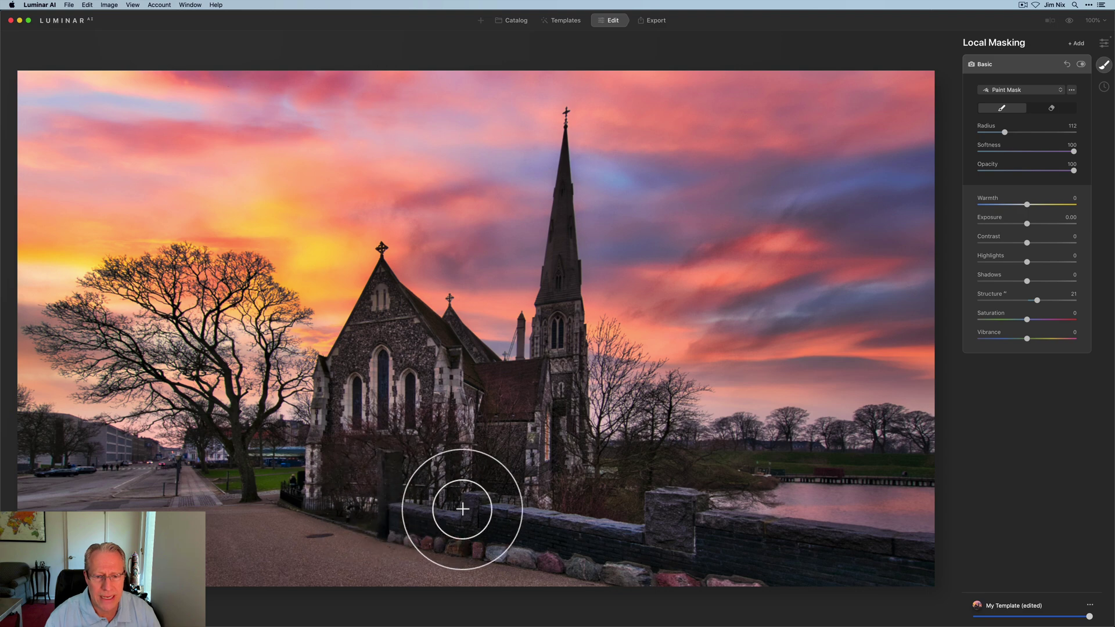
mouse_move(633, 534)
mouse_down()
mouse_move(250, 470)
mouse_move(129, 504)
mouse_move(84, 463)
mouse_move(40, 464)
mouse_move(67, 519)
mouse_move(276, 499)
mouse_move(358, 459)
mouse_move(385, 489)
mouse_move(369, 476)
mouse_move(364, 389)
mouse_move(386, 366)
mouse_move(388, 327)
mouse_move(351, 394)
mouse_move(333, 464)
mouse_move(430, 440)
mouse_move(464, 355)
mouse_up()
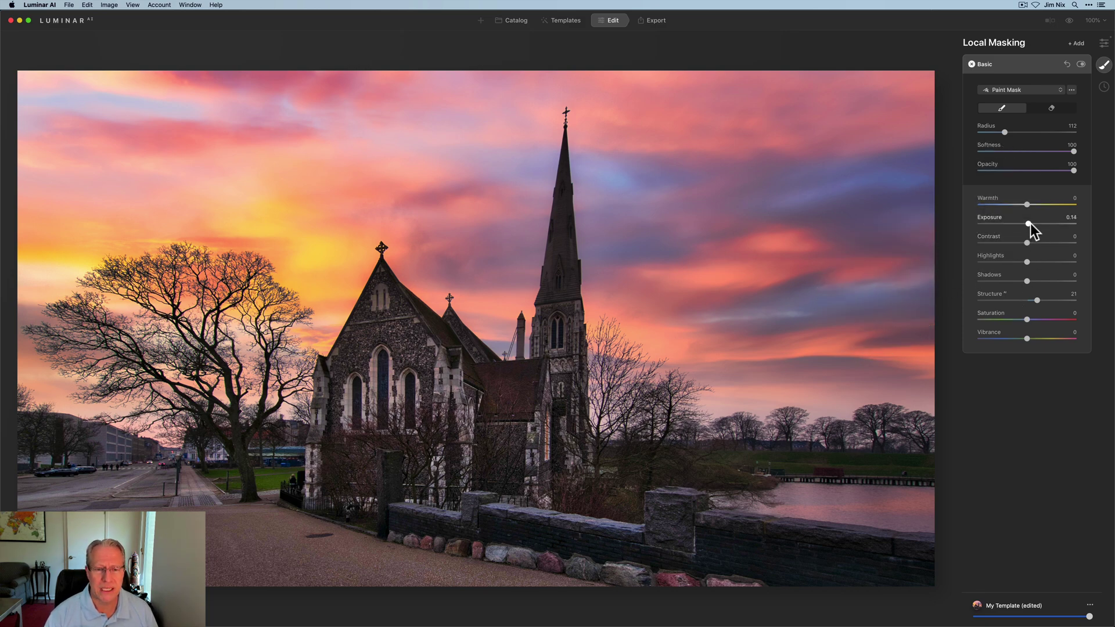
- Refine the mask down the tower, then finalize Exposure at 0.34 and Structure at 17
drag(1031, 225, 1030, 223)
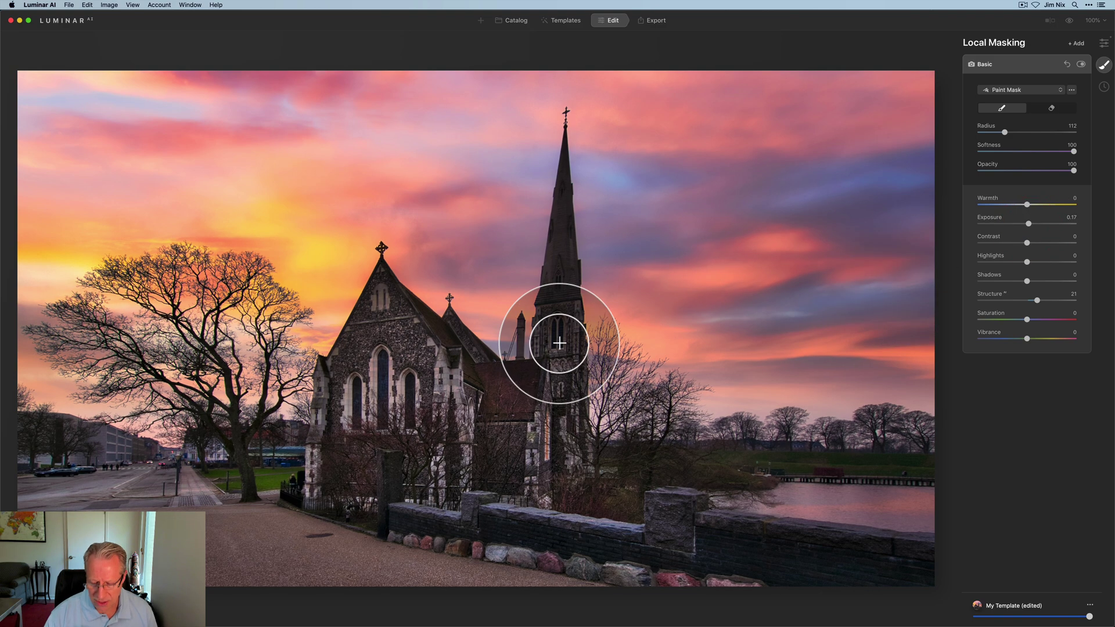
key(bracketleft)
key(bracketleft)
key(bracketleft)
key(bracketleft)
key(bracketleft)
key(bracketleft)
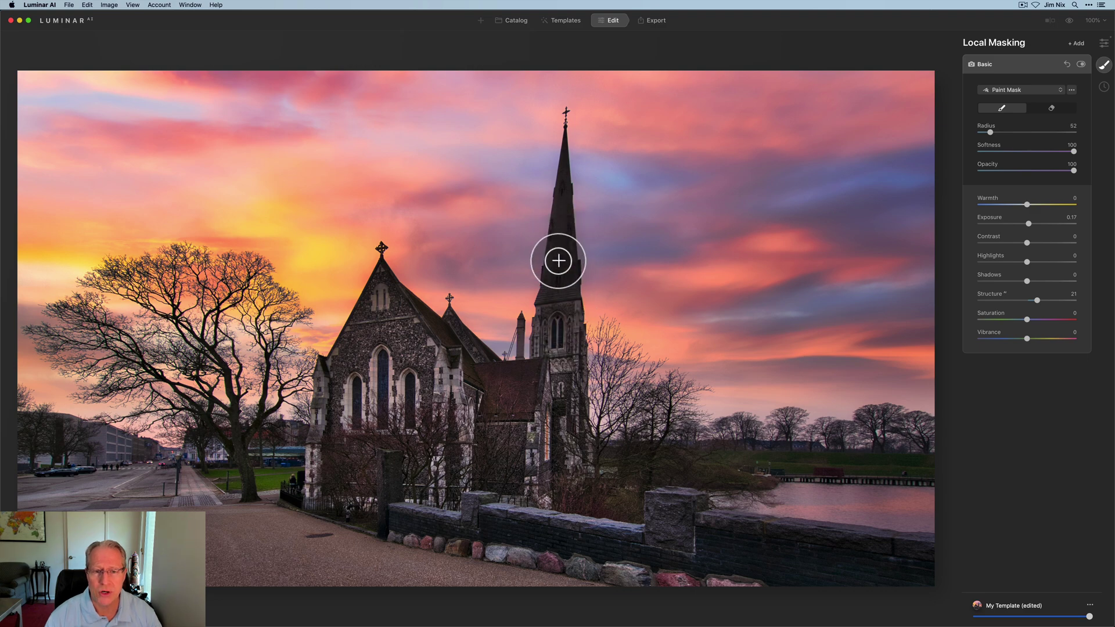
mouse_move(558, 261)
mouse_down()
mouse_move(553, 327)
mouse_move(585, 467)
mouse_move(566, 448)
mouse_move(548, 372)
mouse_up()
key(bracketleft)
key(bracketleft)
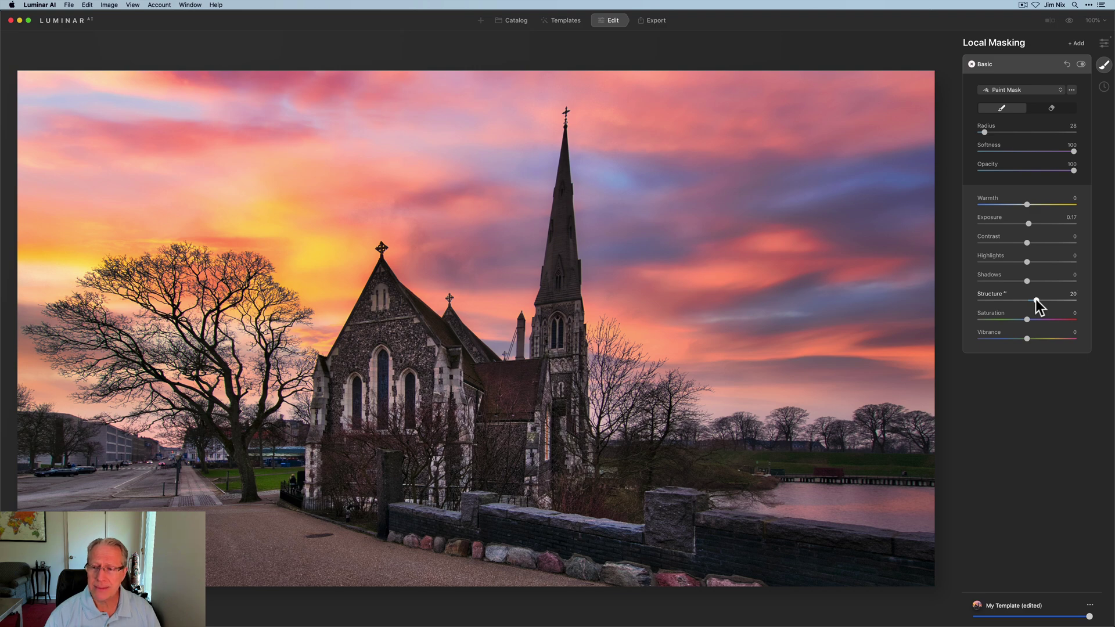
drag(1036, 299, 1035, 299)
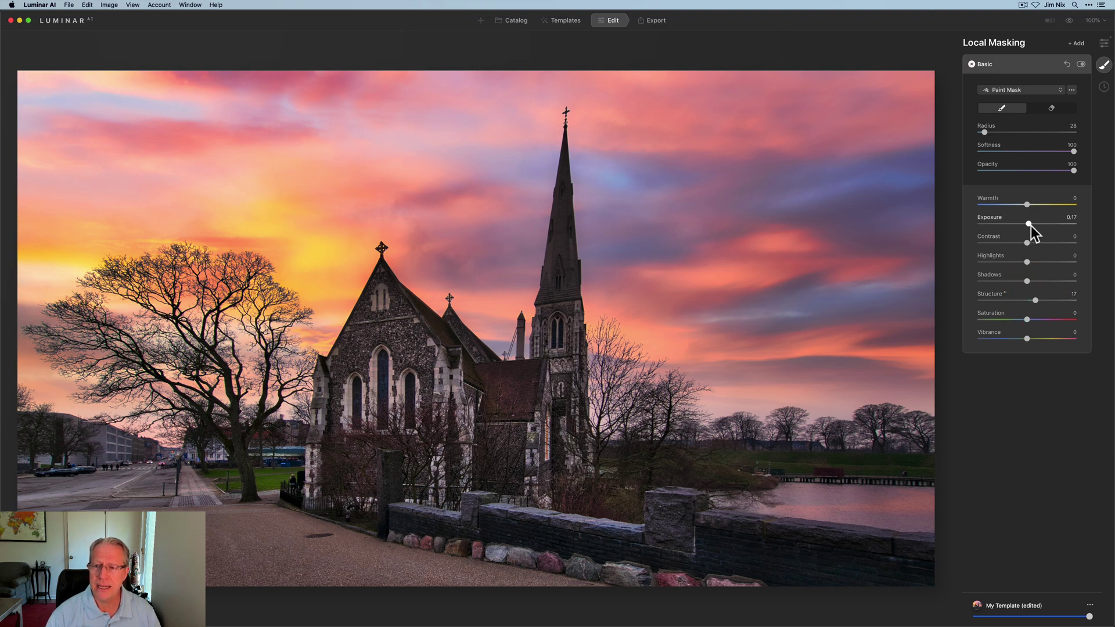
drag(1029, 224, 1030, 224)
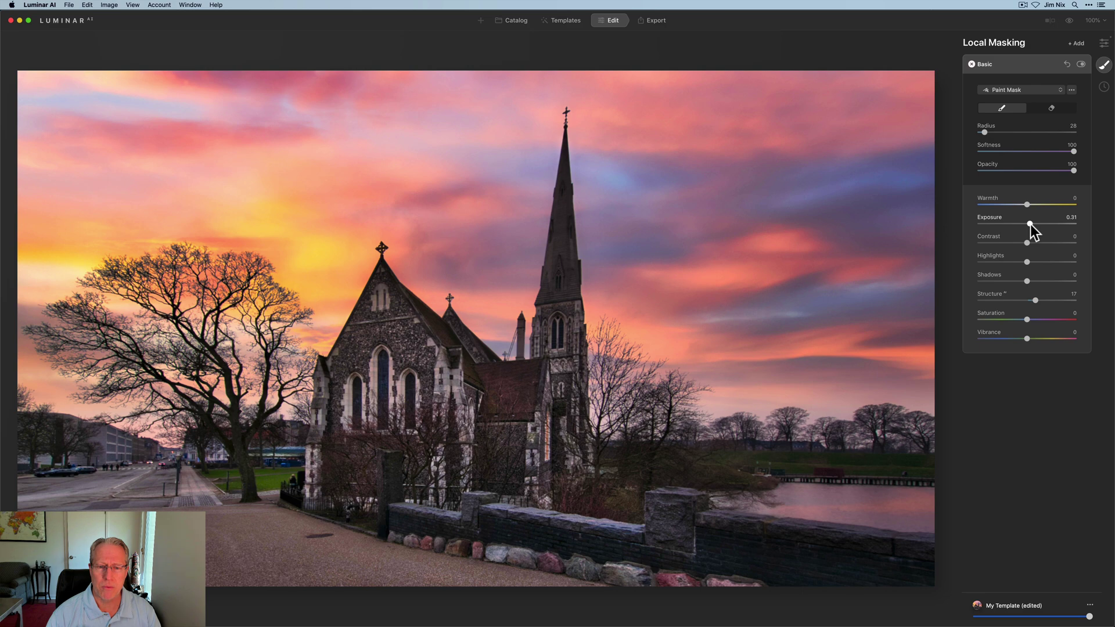
click(1030, 224)
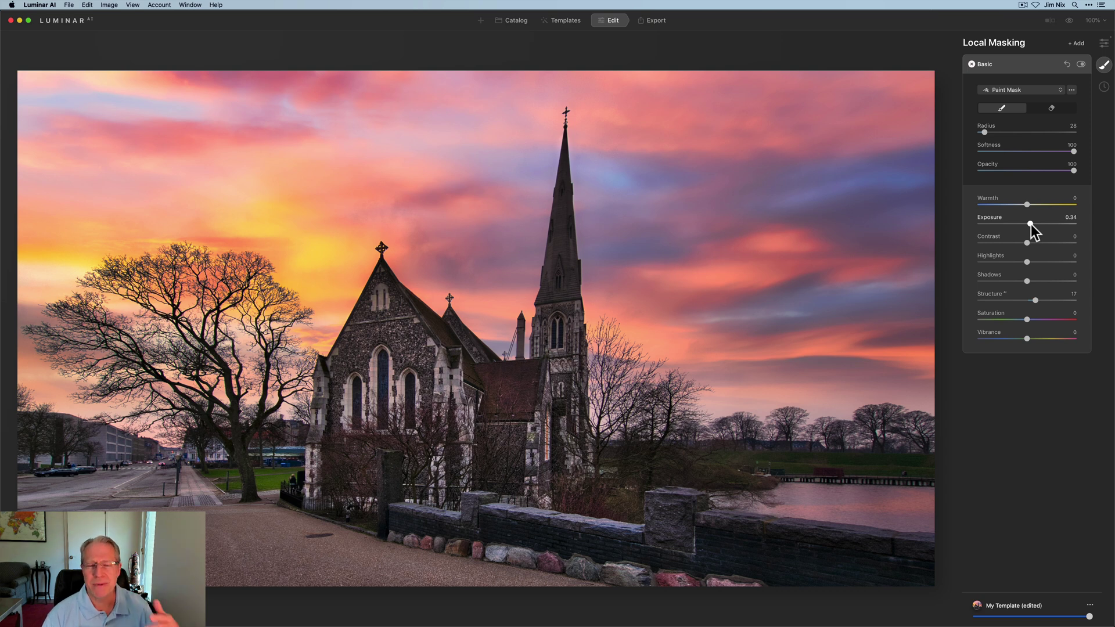
click(1082, 64)
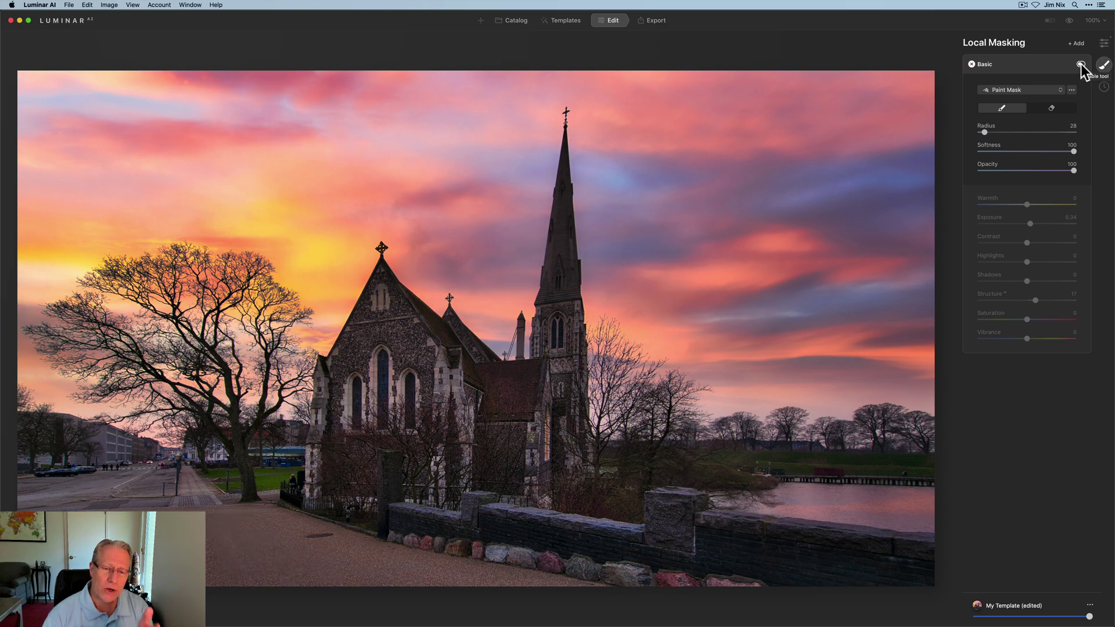
click(1082, 64)
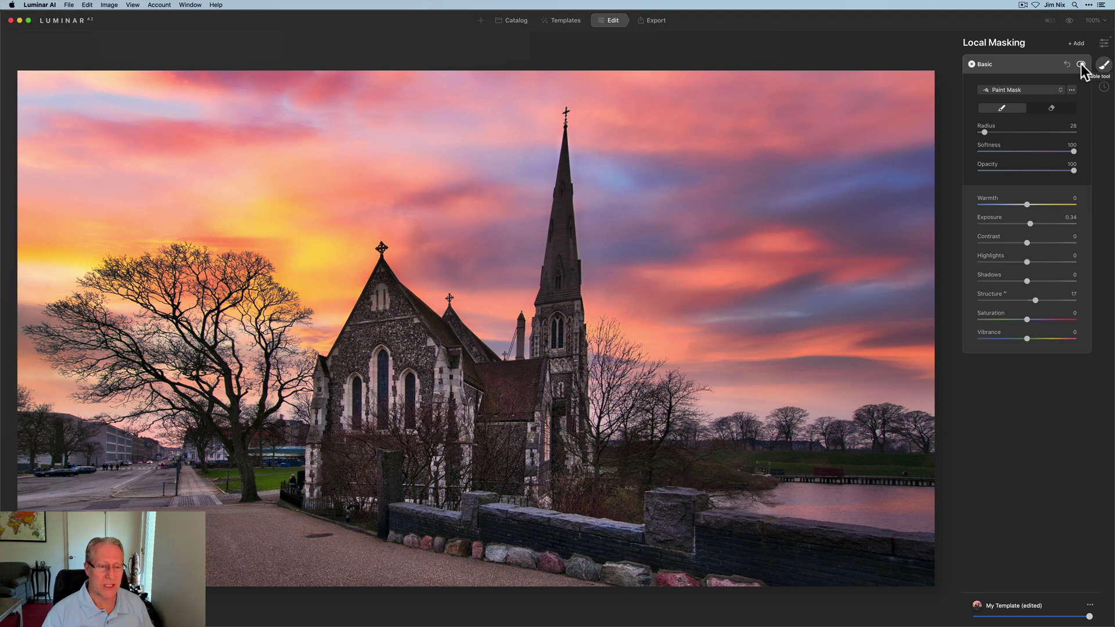
click(1048, 65)
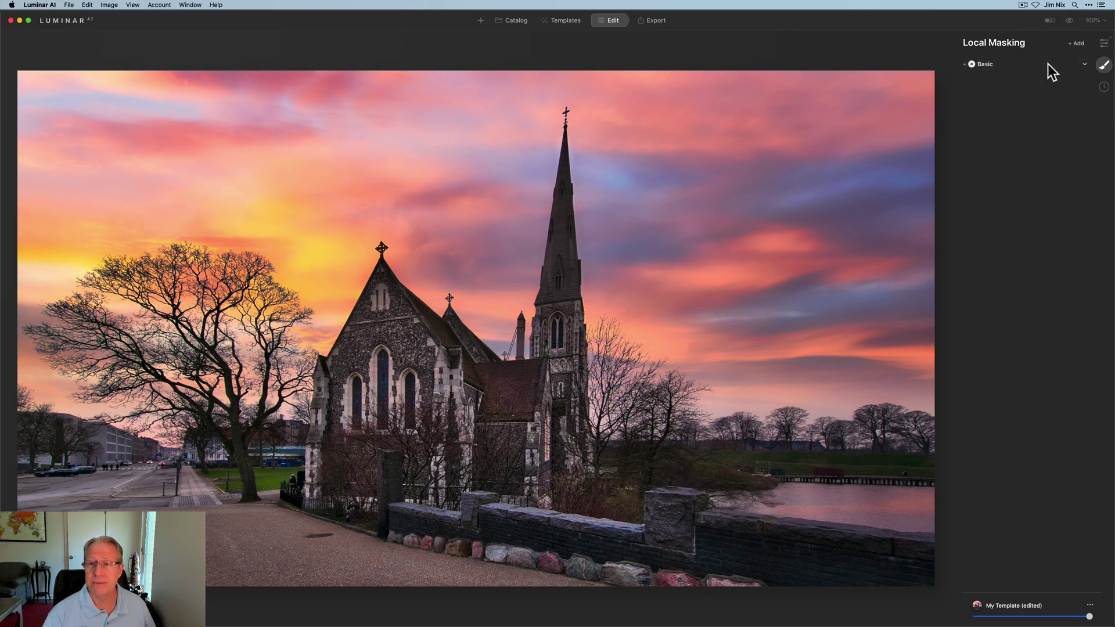
click(1071, 21)
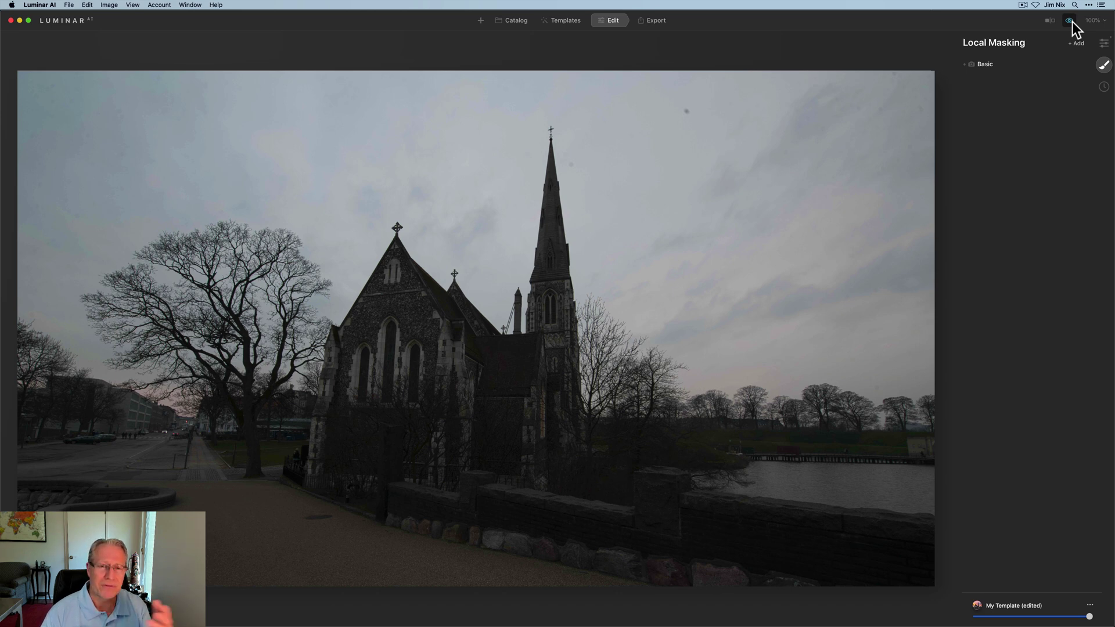
click(1072, 22)
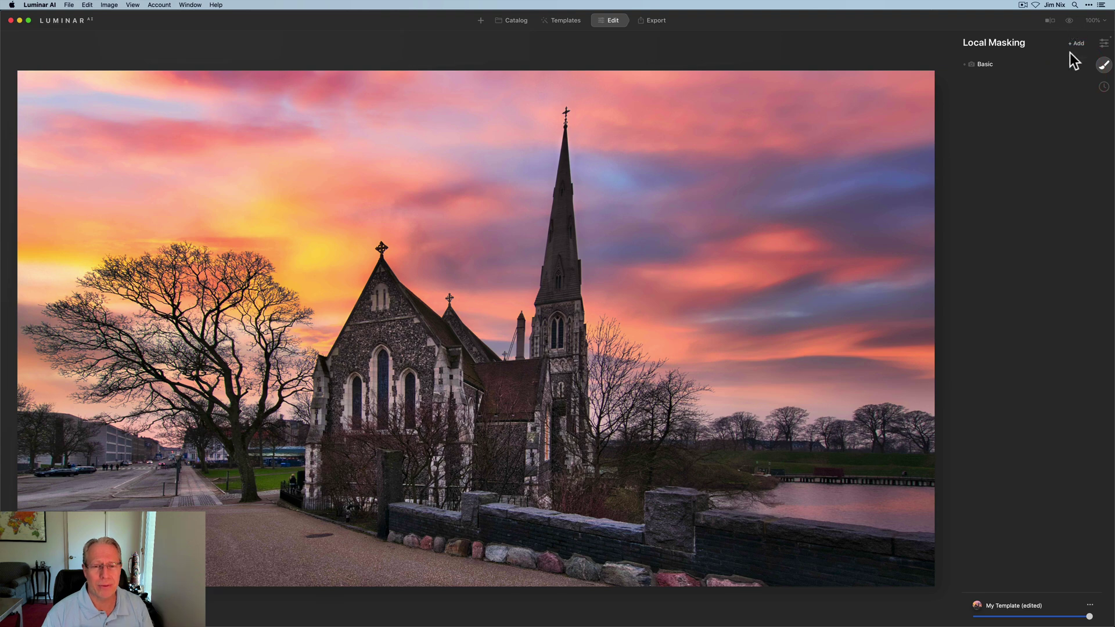